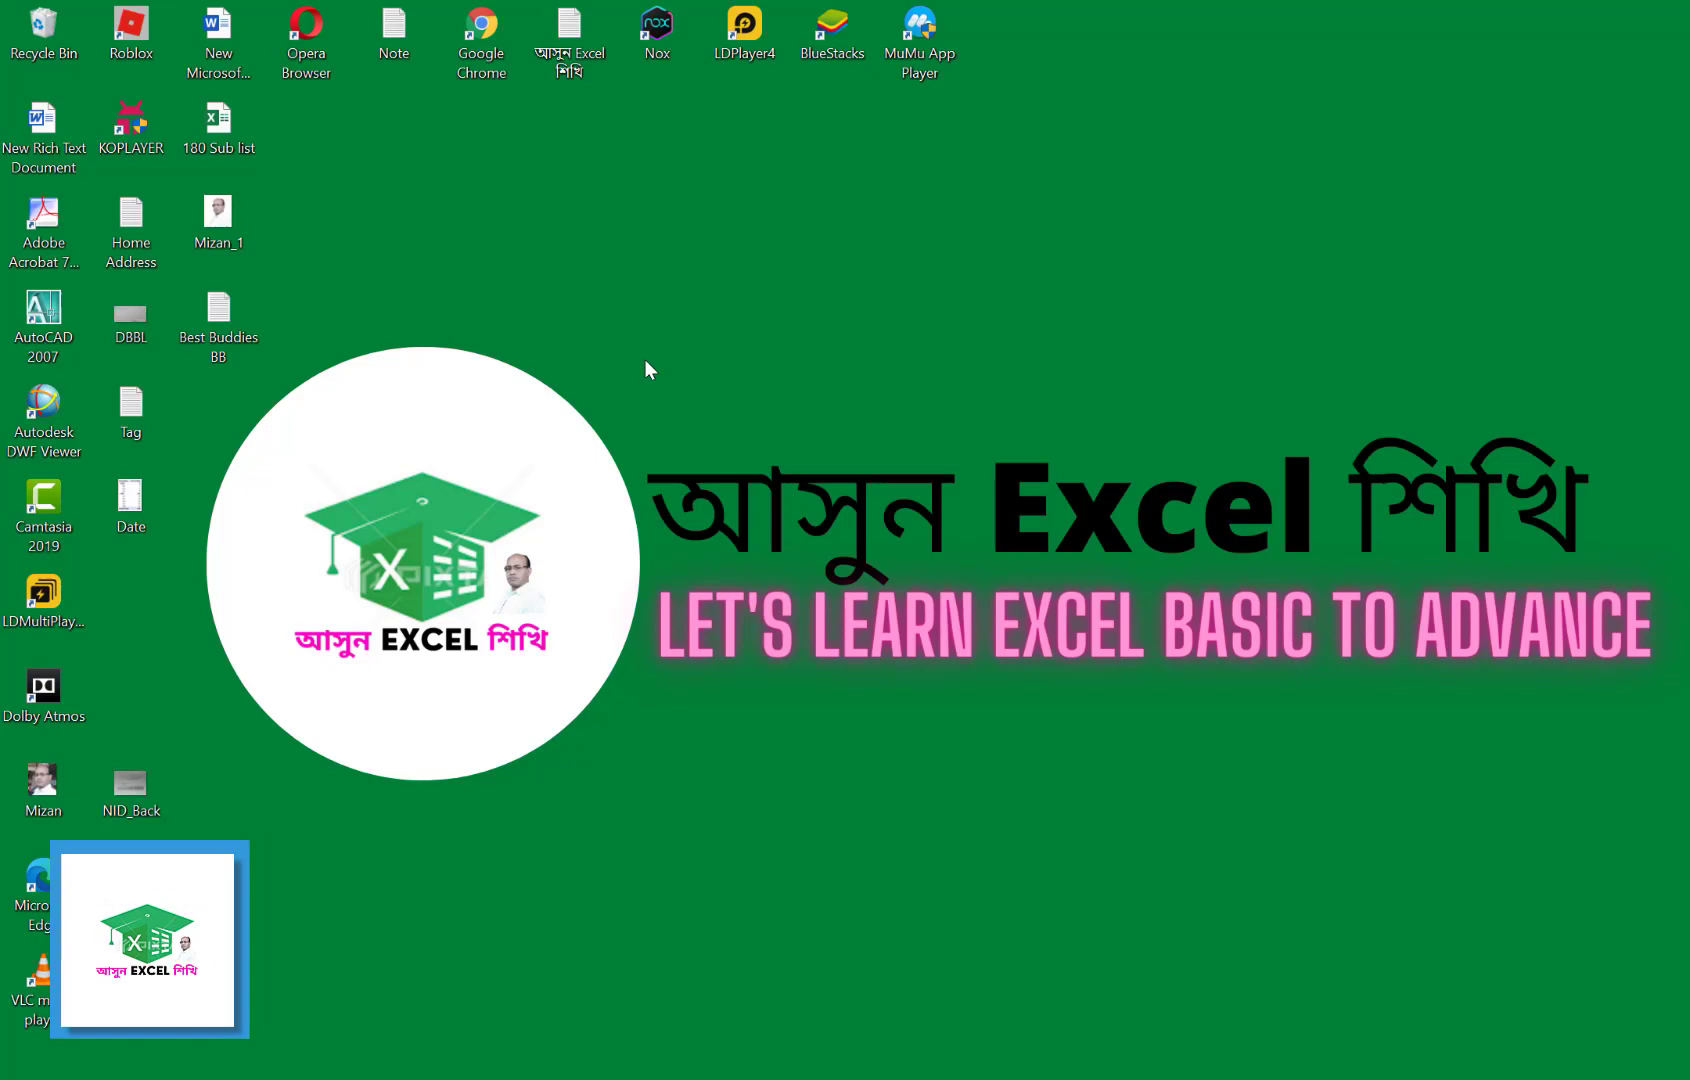
Refresh the desktop and open Product_Information_Data_Va_1.xlsx in Excel.
right_click(645, 360)
click(671, 436)
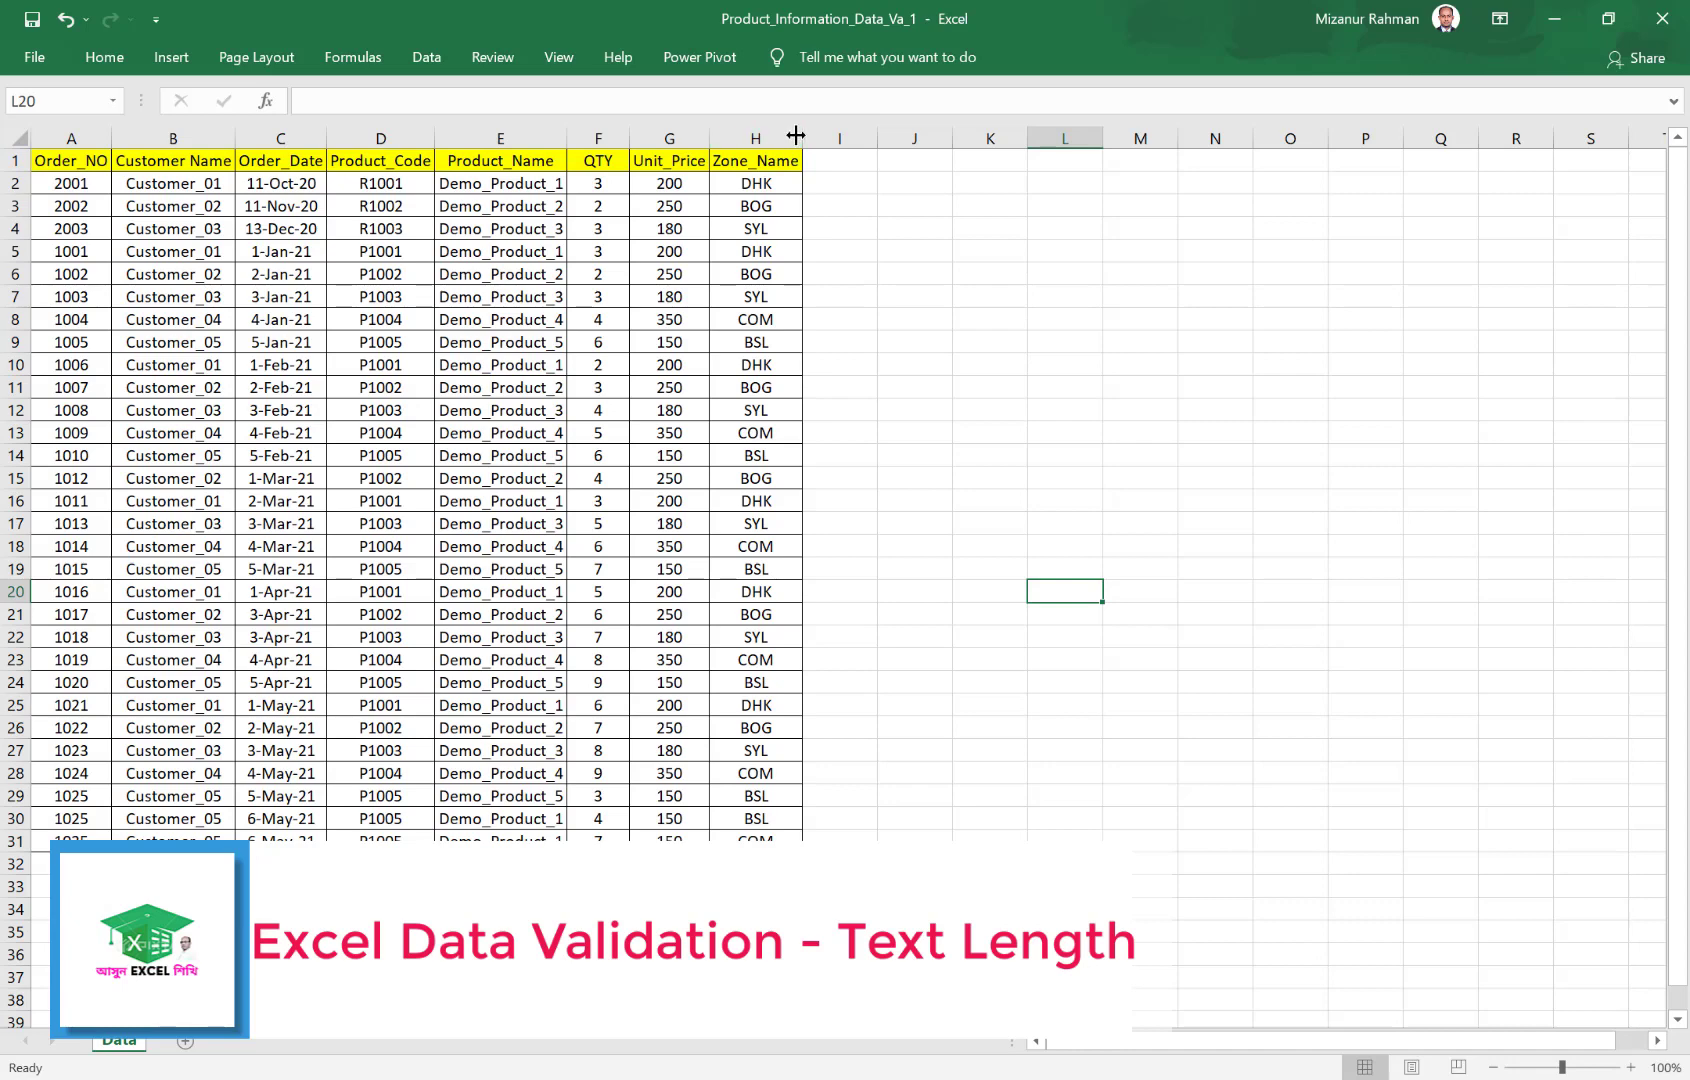
Widen column H and select its zone codes down to H32.
drag(803, 135, 841, 135)
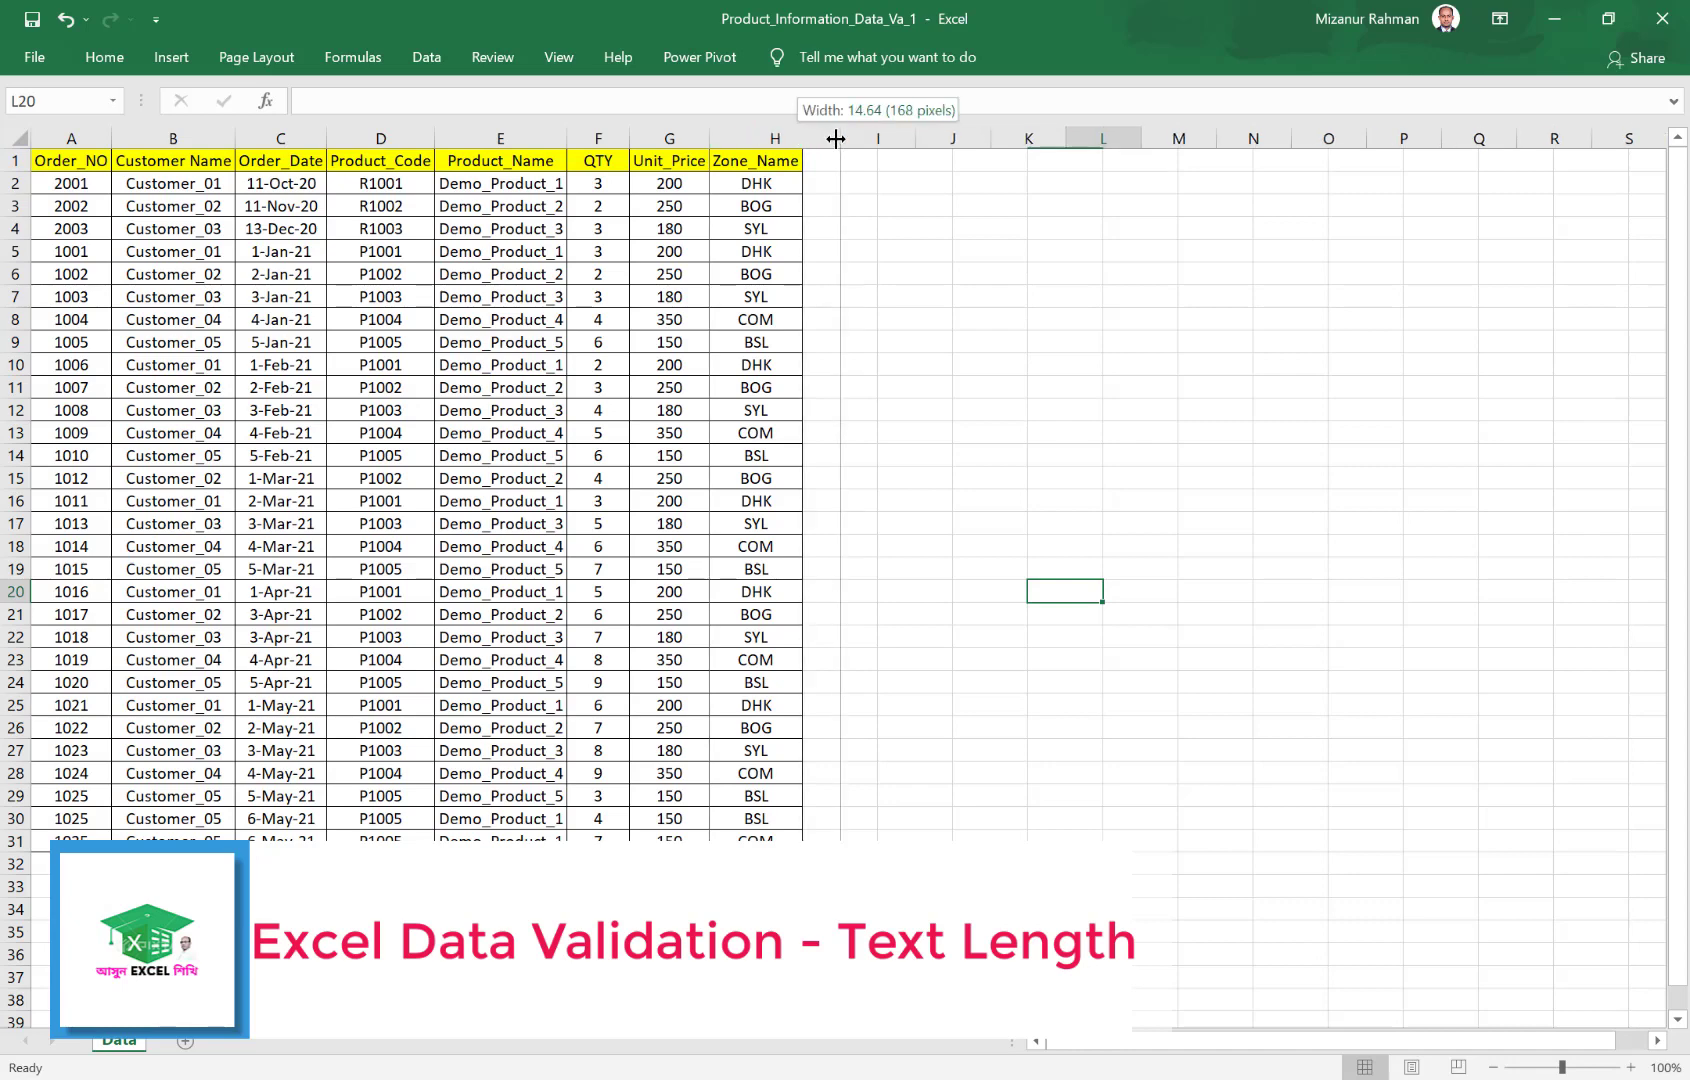
click(767, 125)
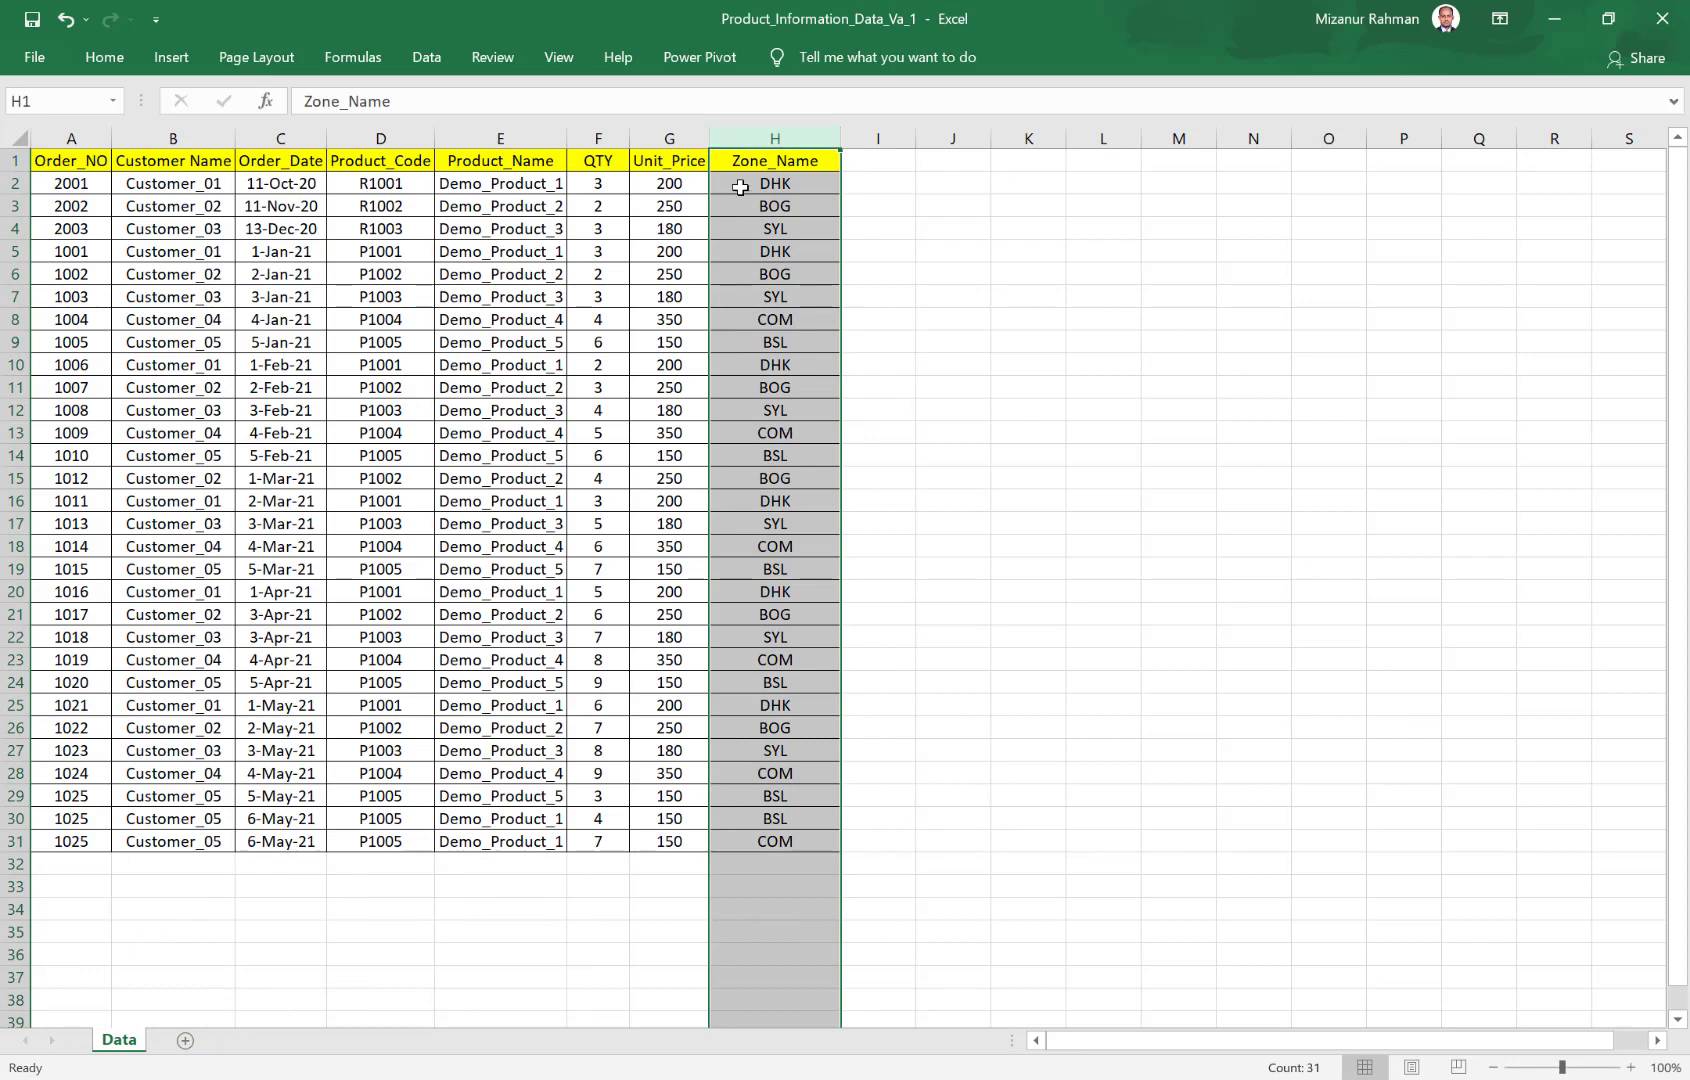
drag(741, 182, 739, 841)
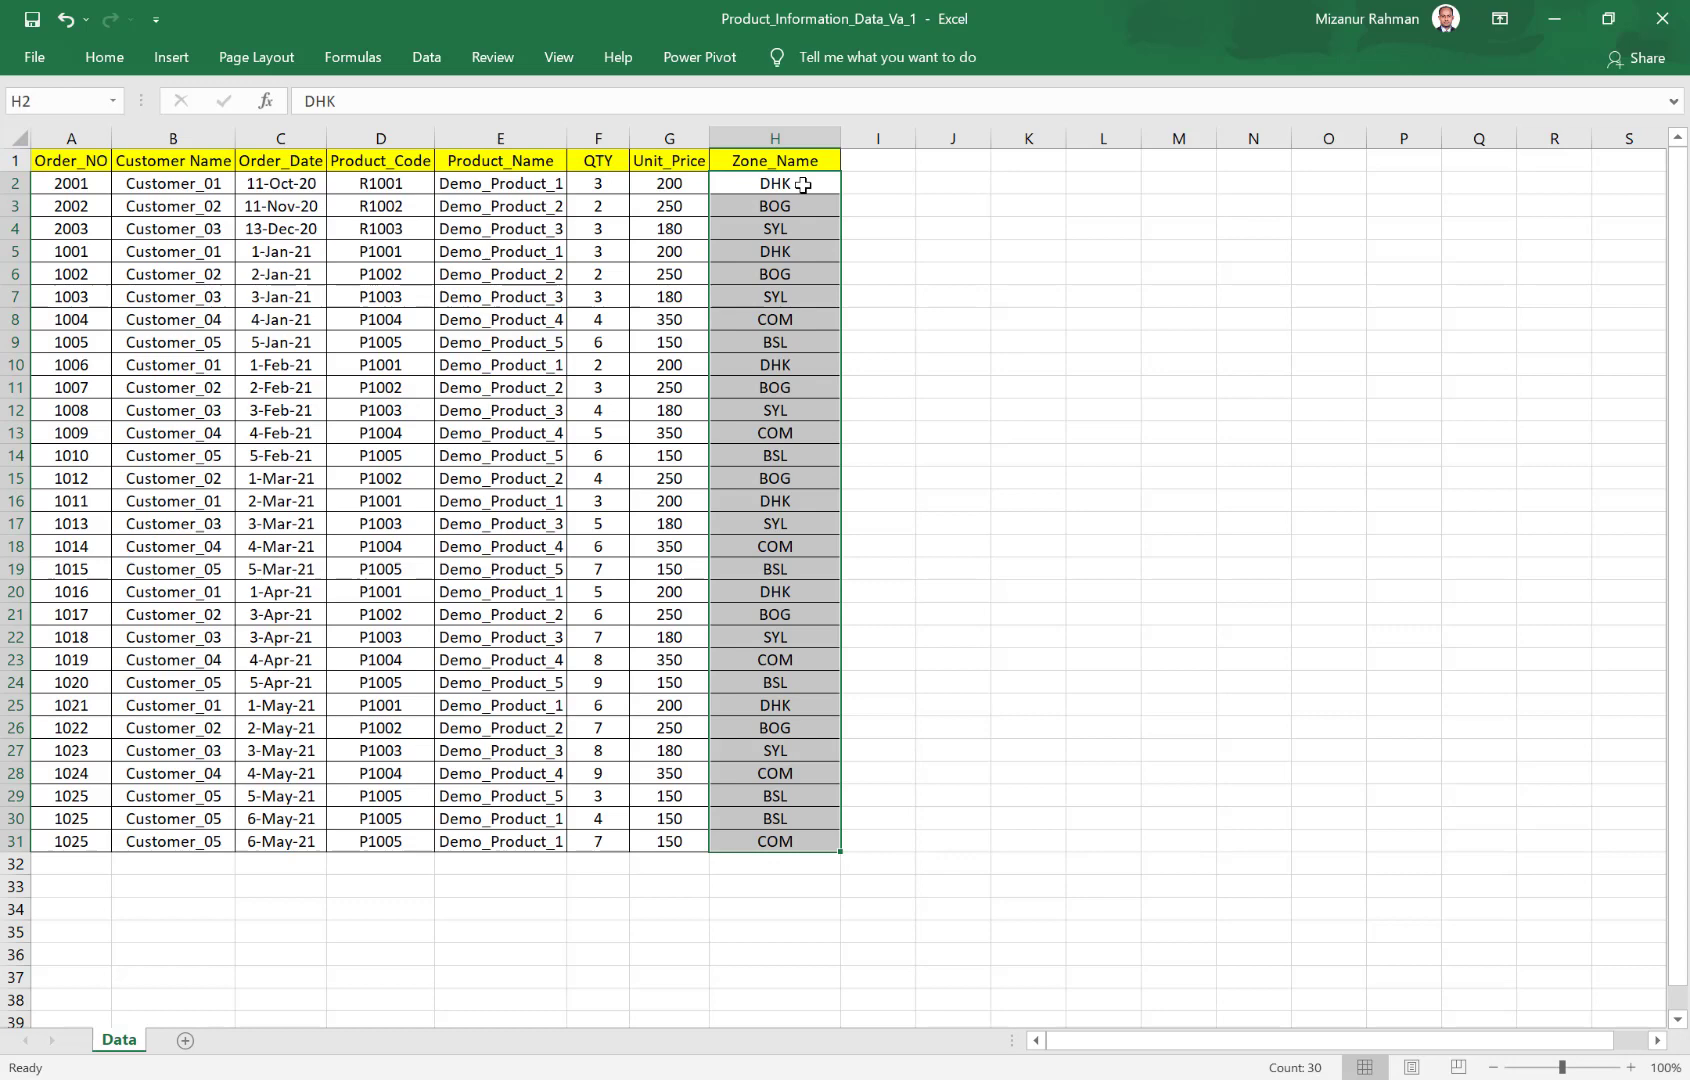
drag(803, 185, 751, 854)
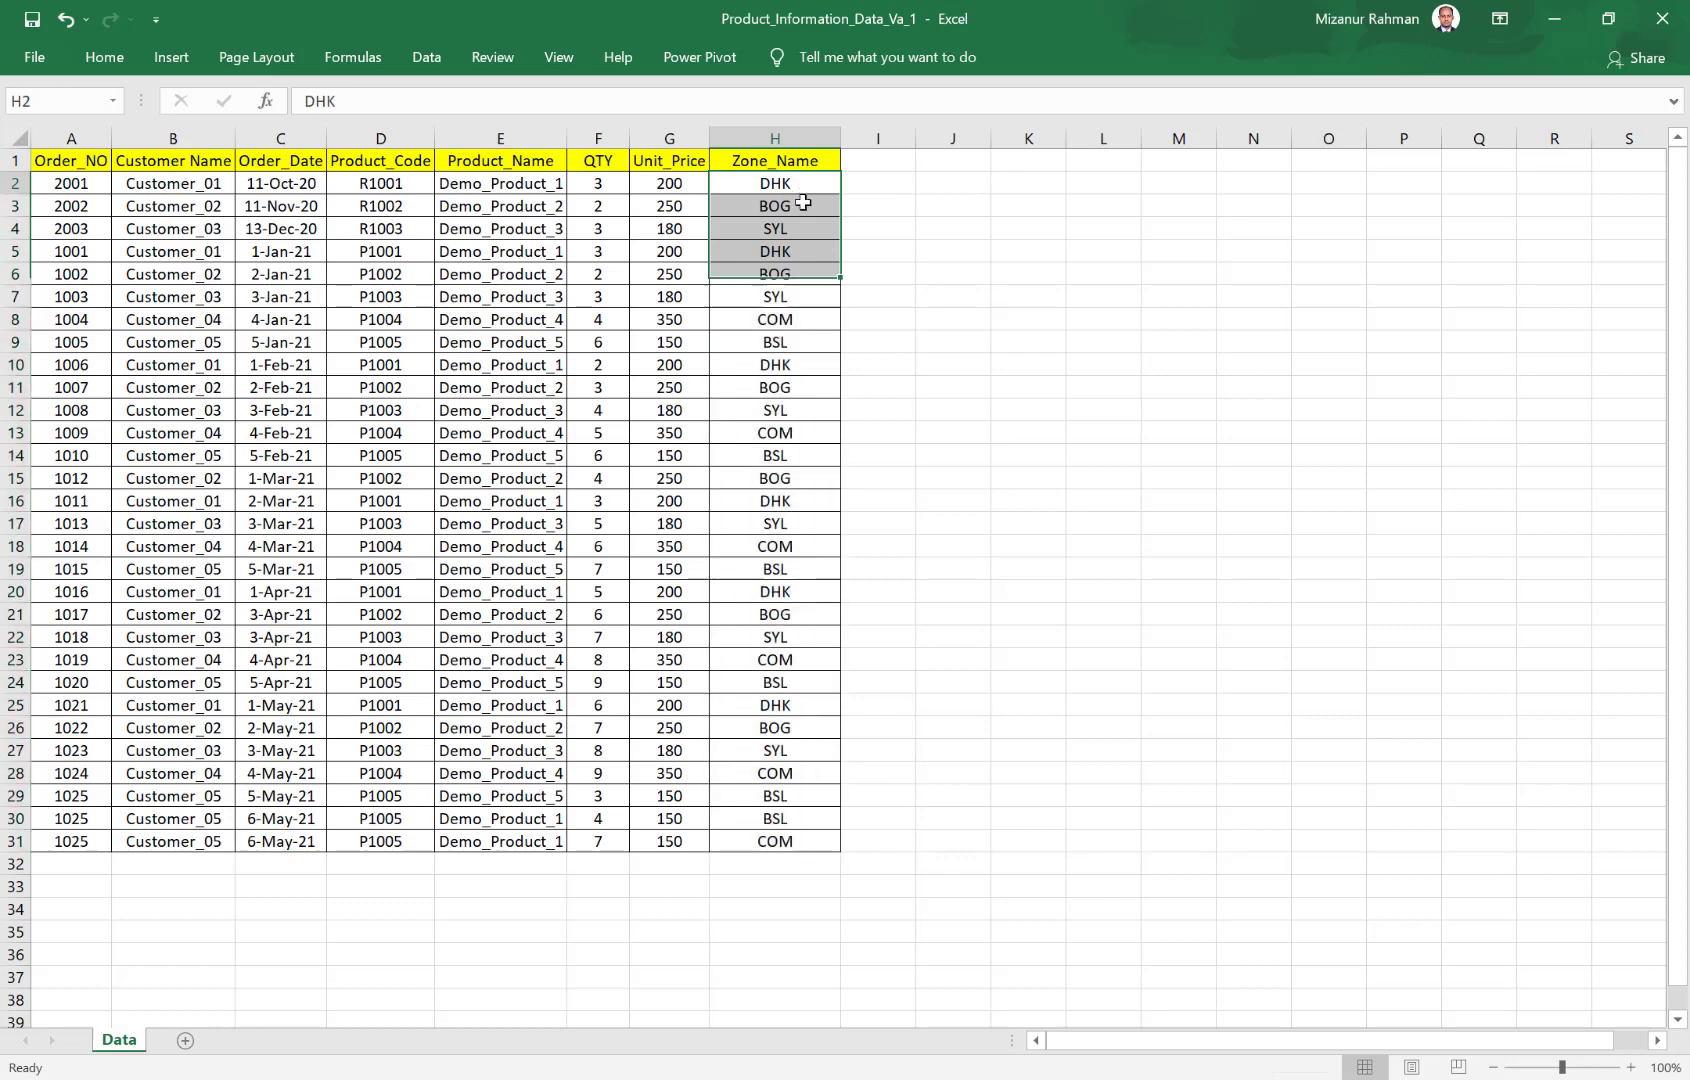
Step through the Zone_Name cells from H2 down to the empty cell H32.
click(755, 841)
click(811, 184)
click(799, 208)
click(794, 412)
click(787, 509)
click(755, 703)
click(736, 839)
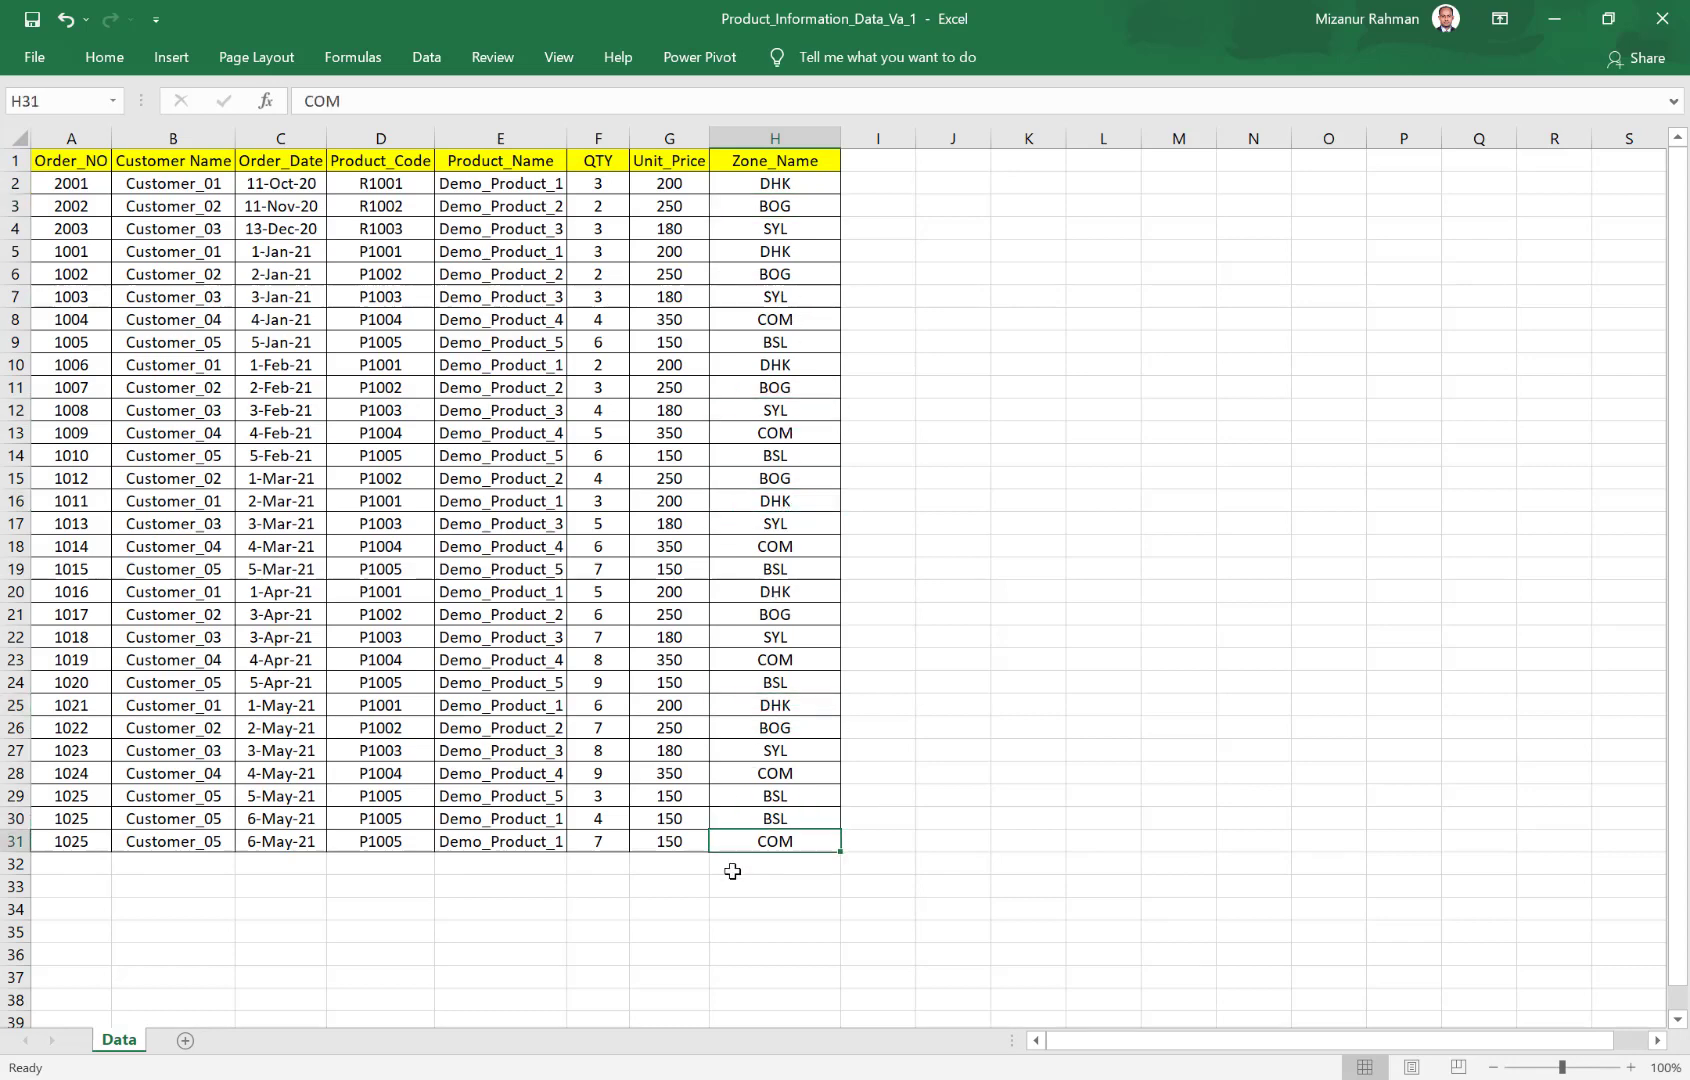
click(733, 871)
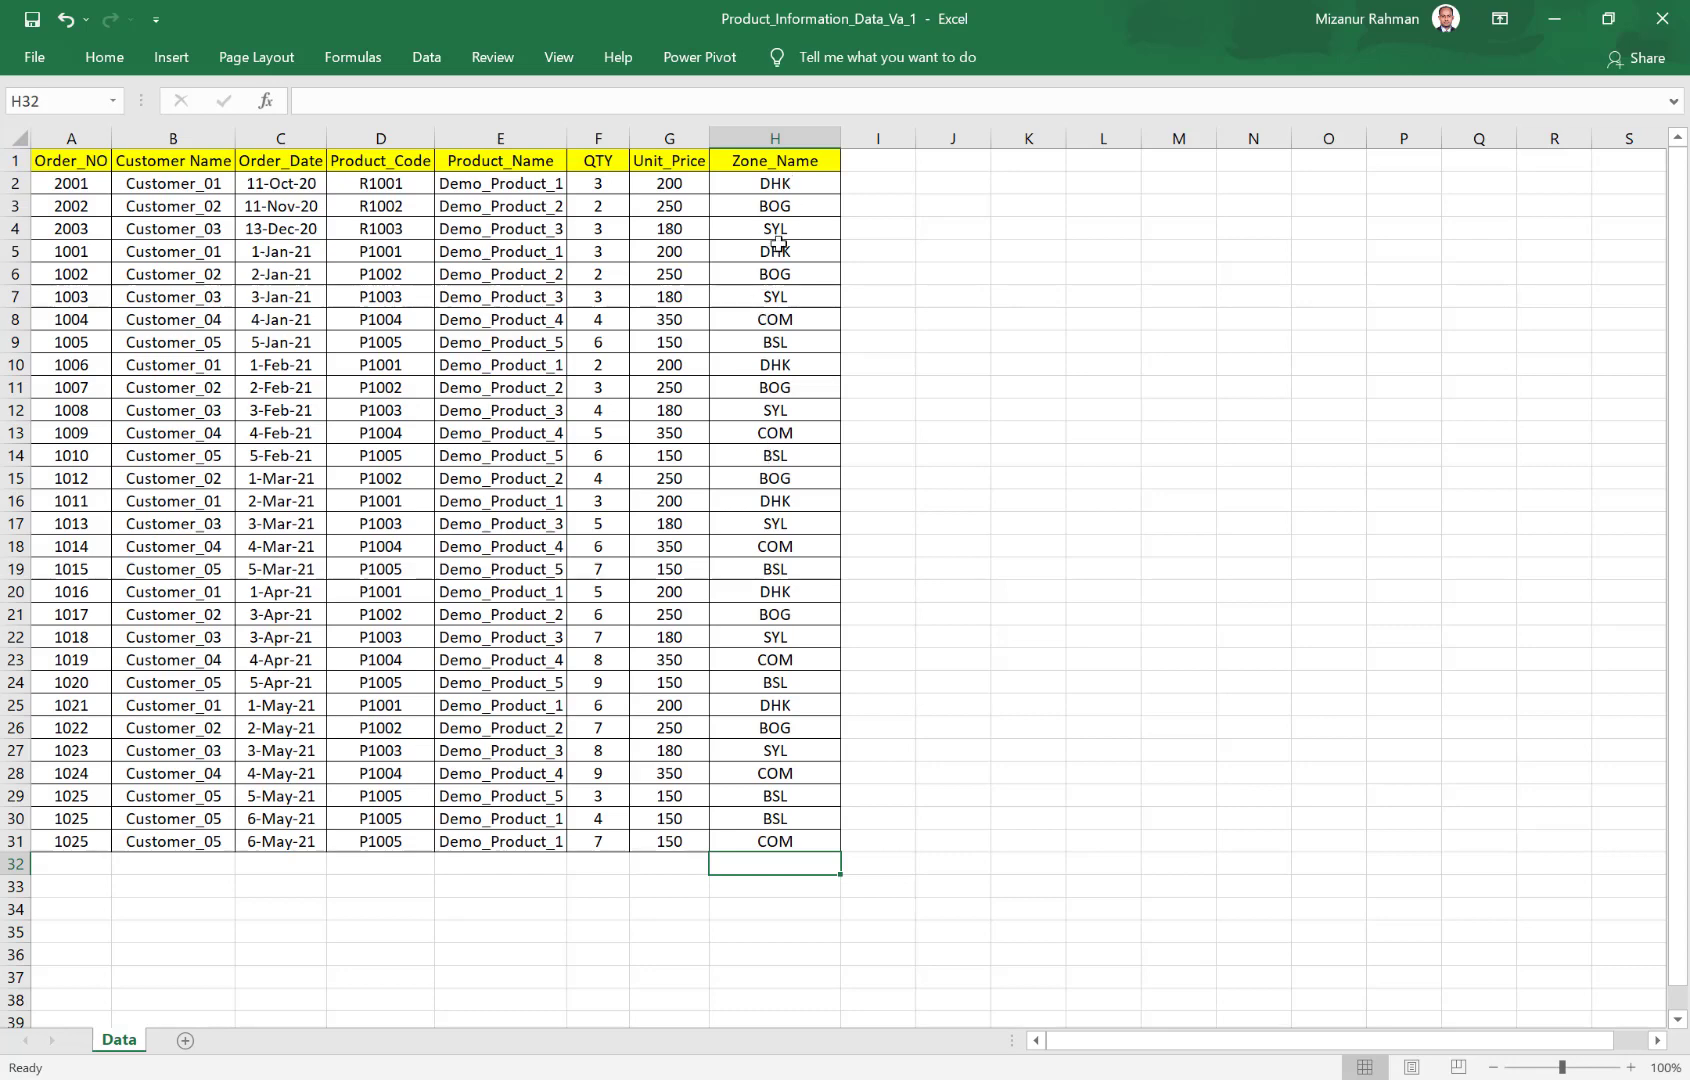
click(779, 614)
drag(783, 660, 780, 753)
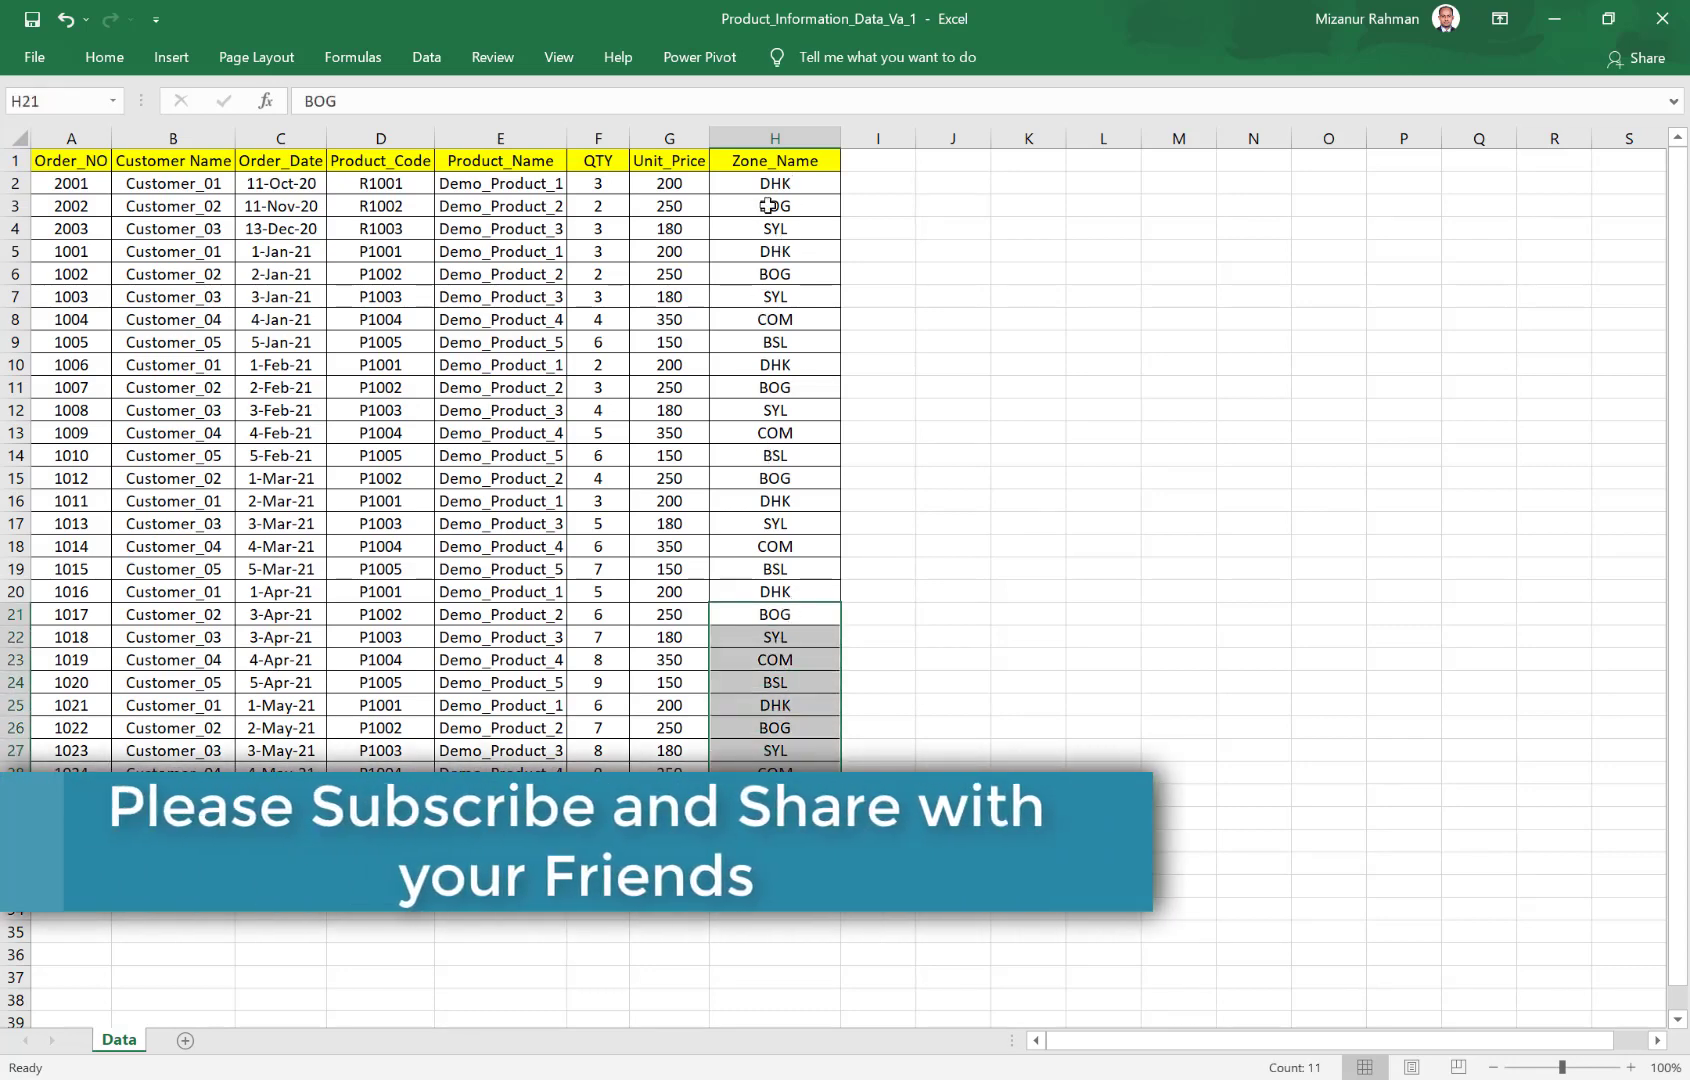
drag(775, 184, 779, 840)
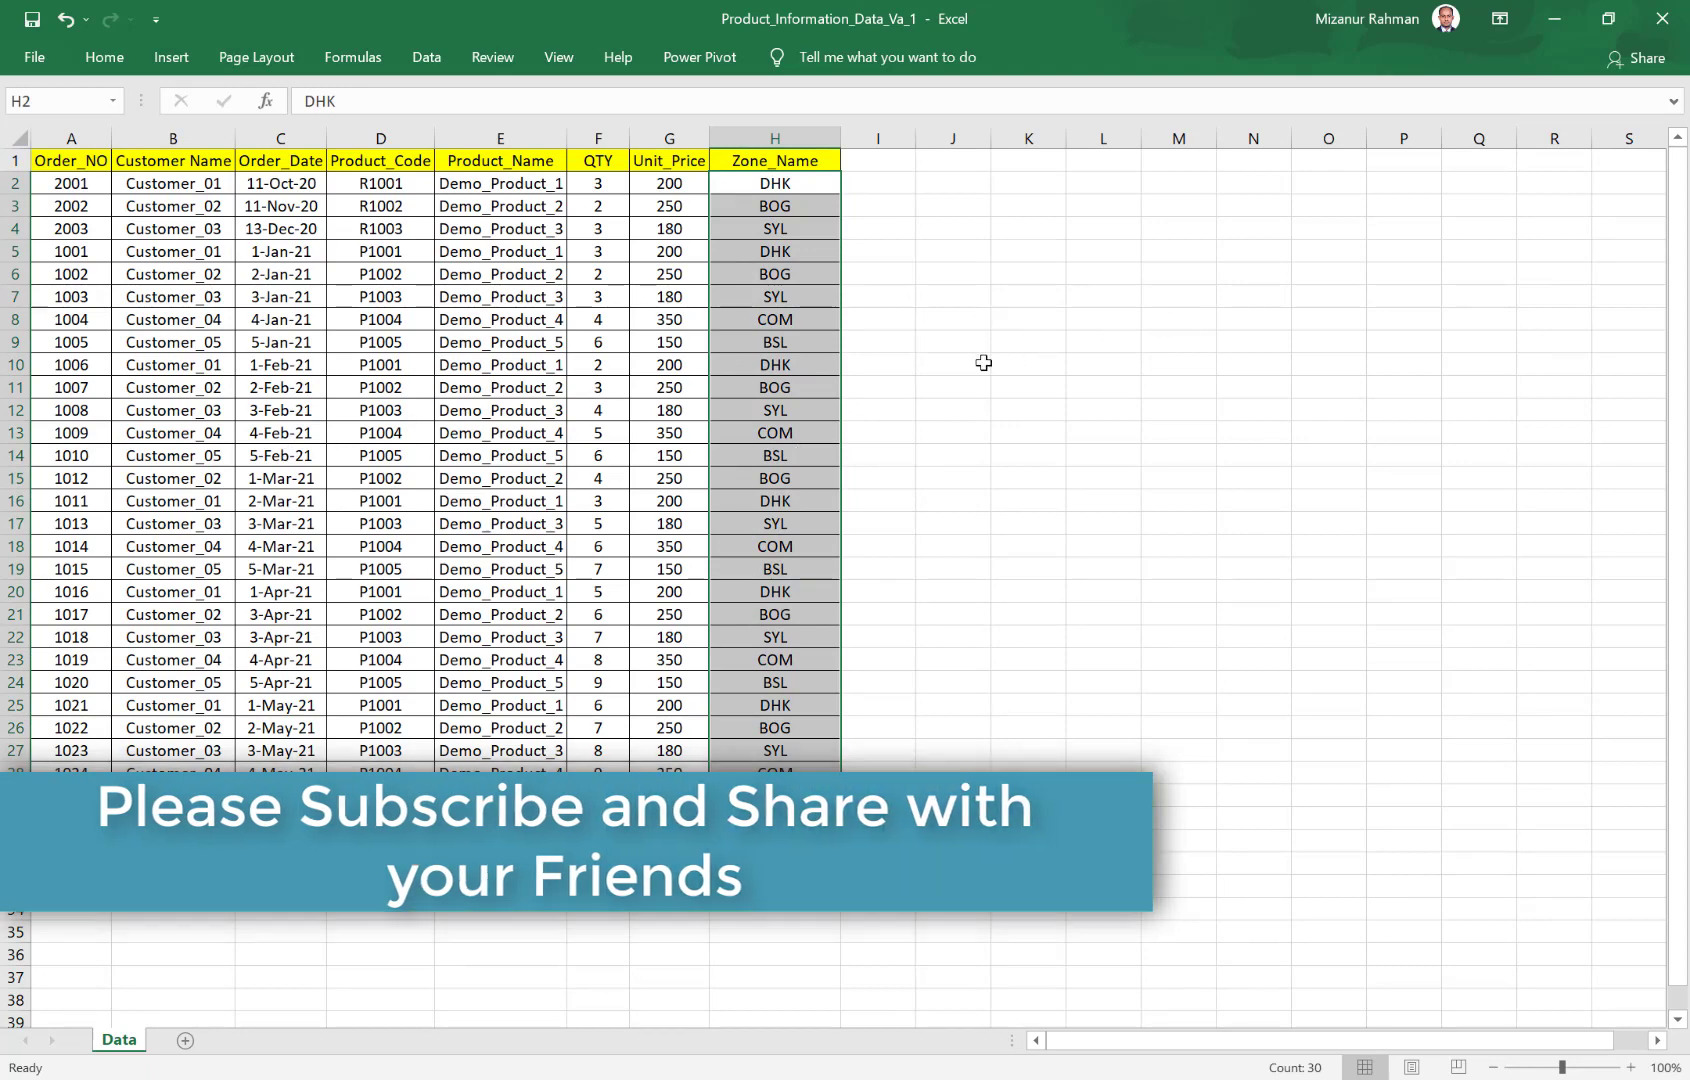
click(925, 365)
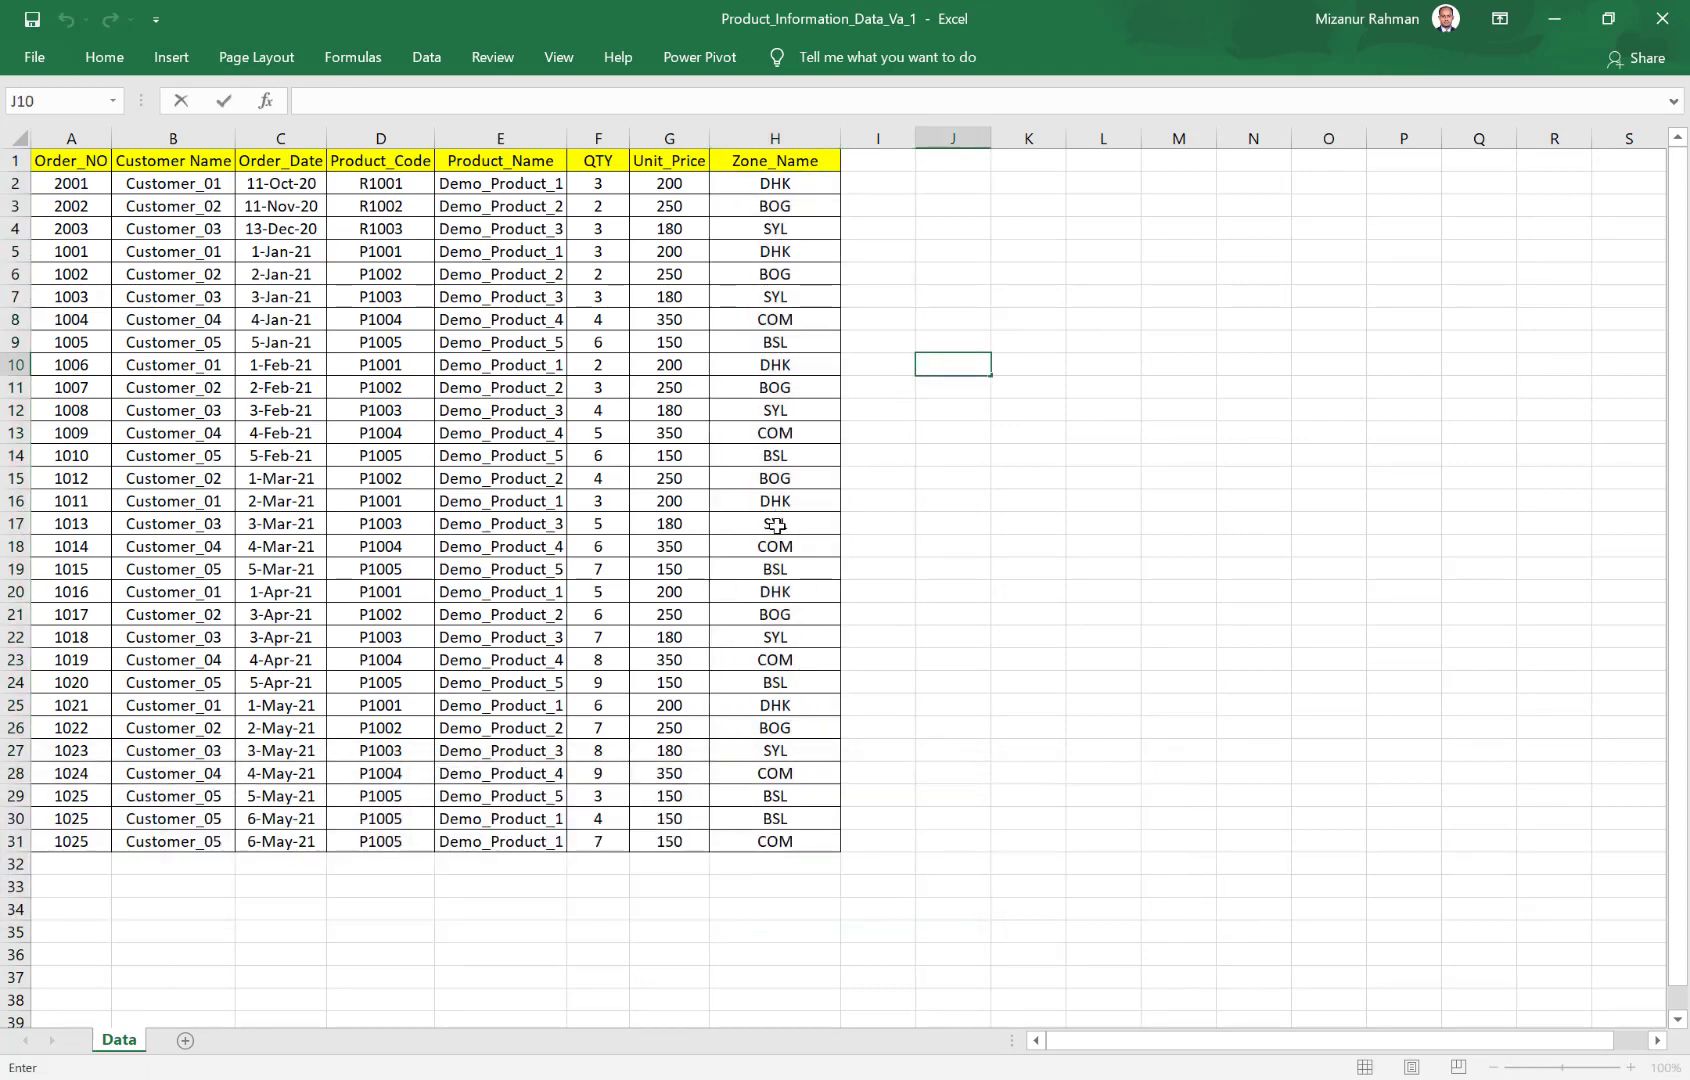
drag(779, 524, 779, 909)
click(779, 909)
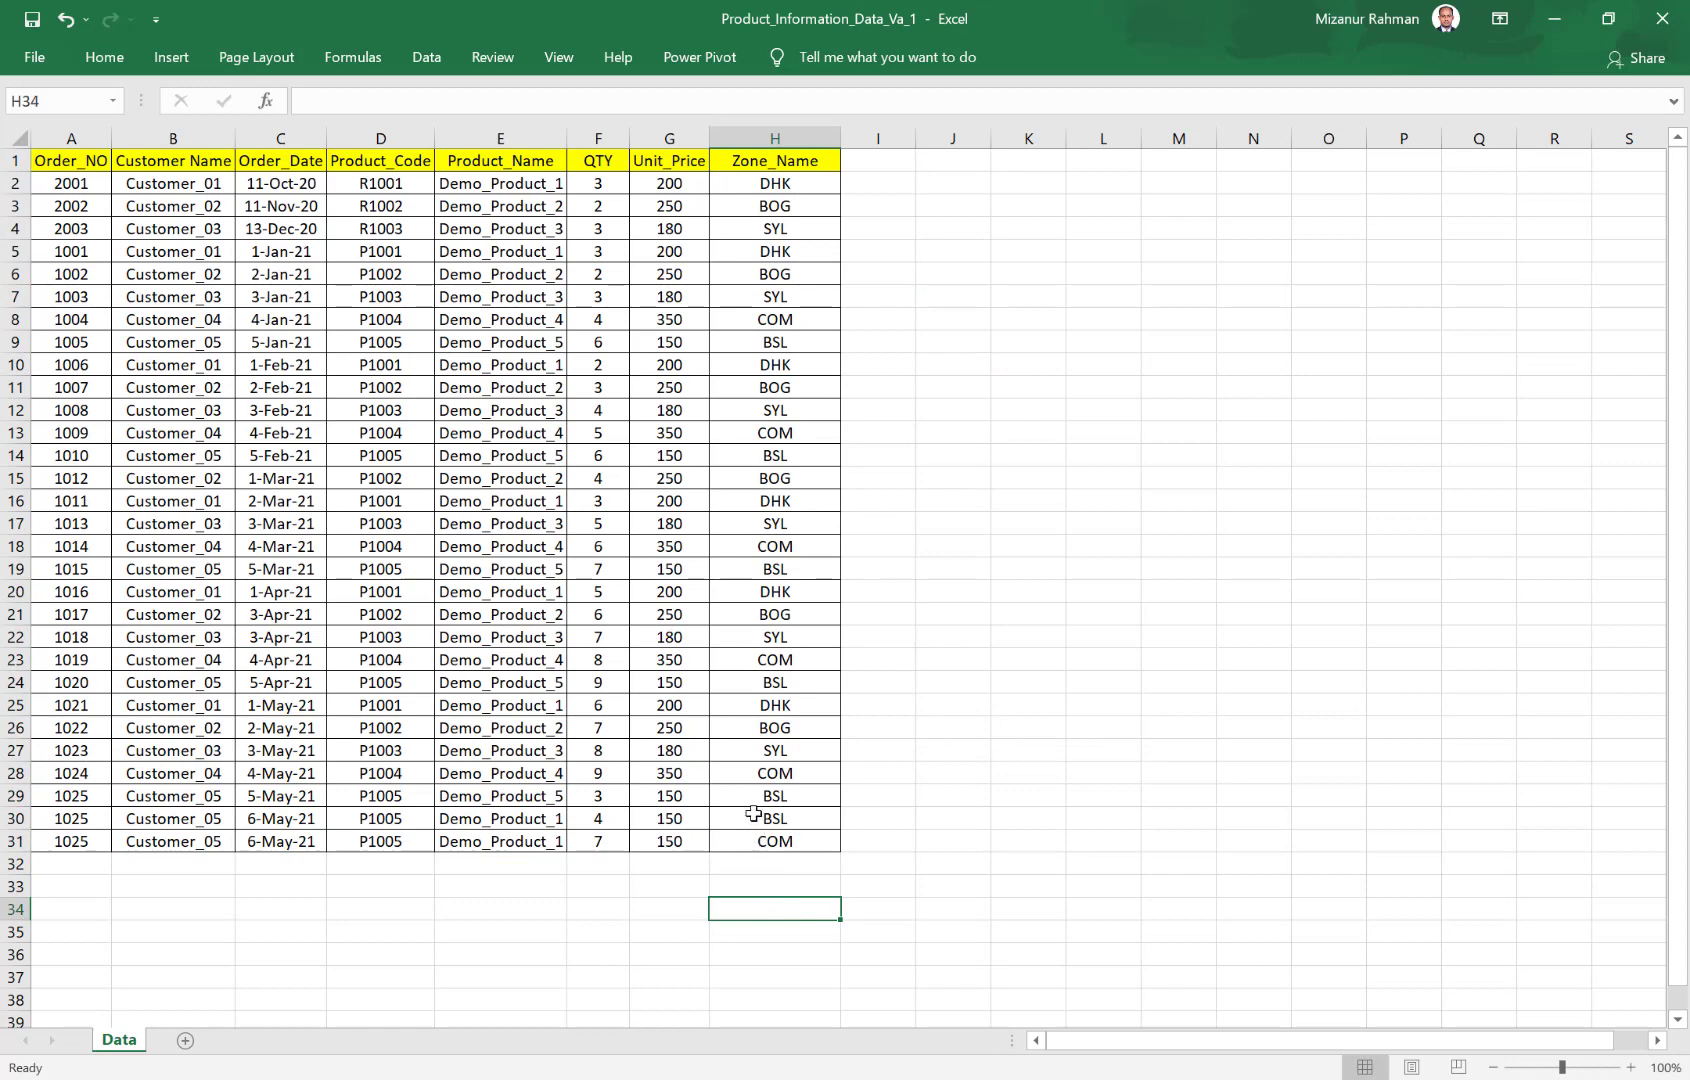
drag(753, 814, 753, 854)
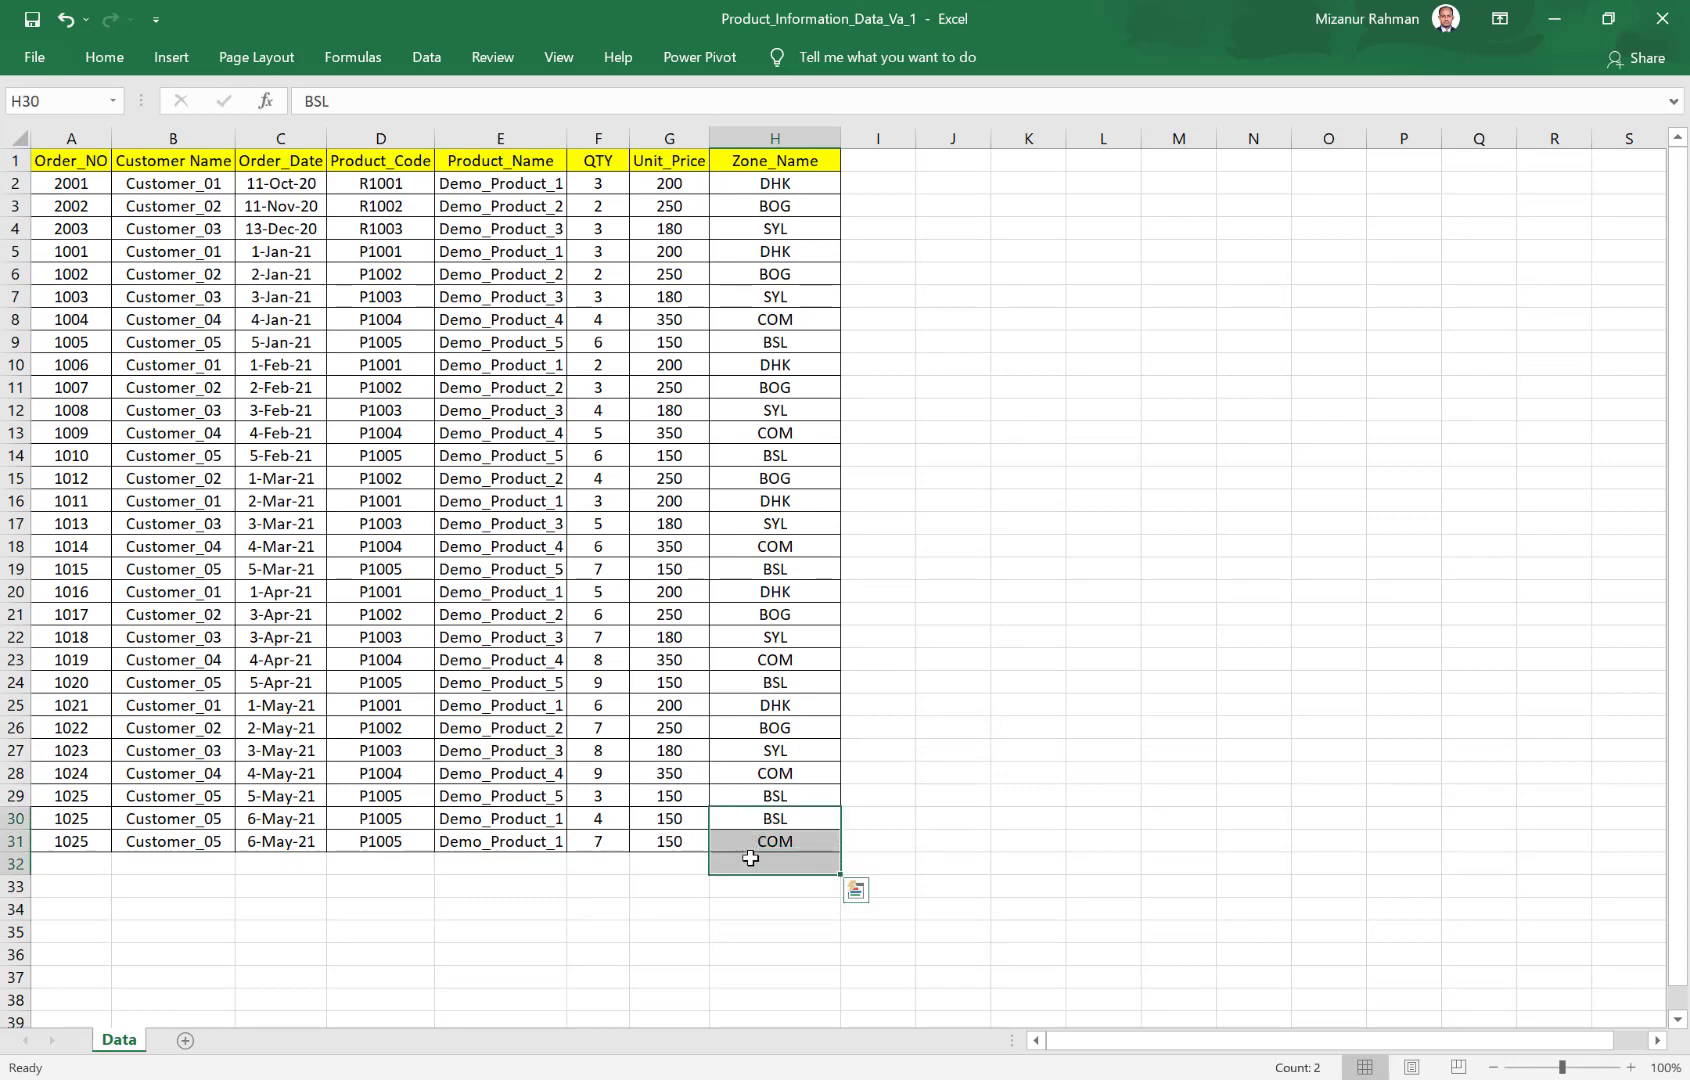
click(750, 857)
click(747, 836)
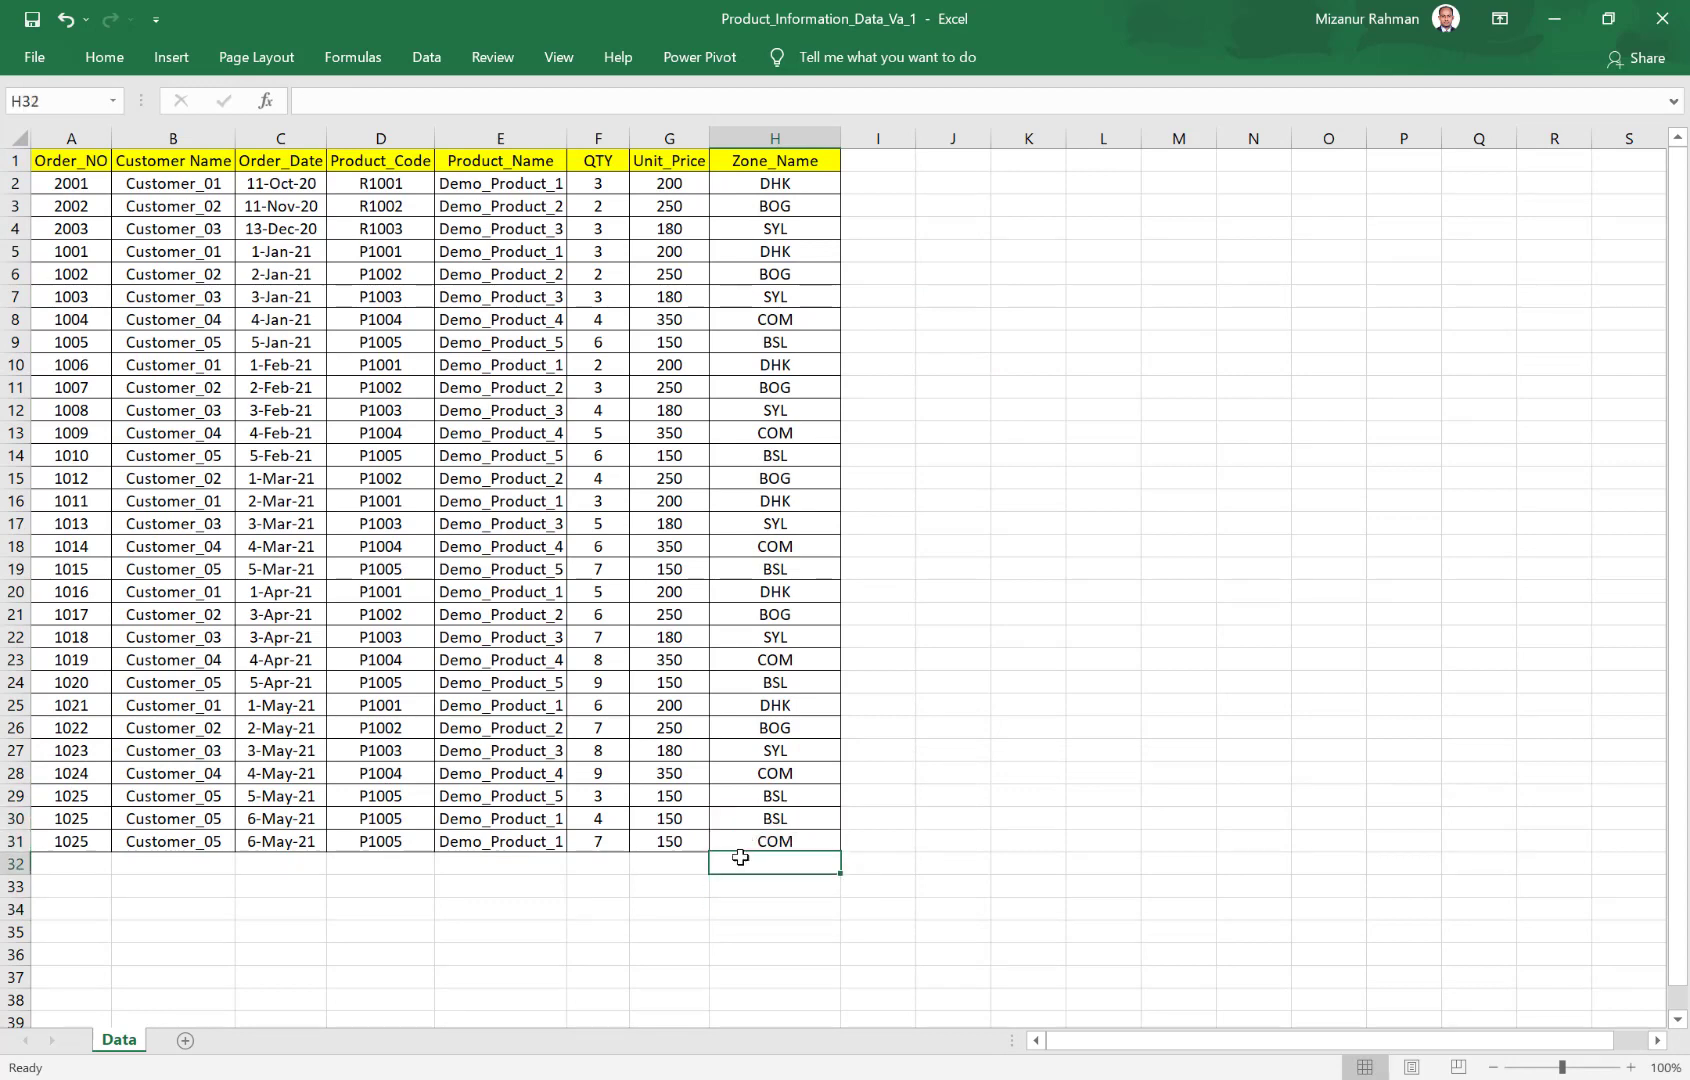
click(739, 542)
drag(745, 606, 751, 884)
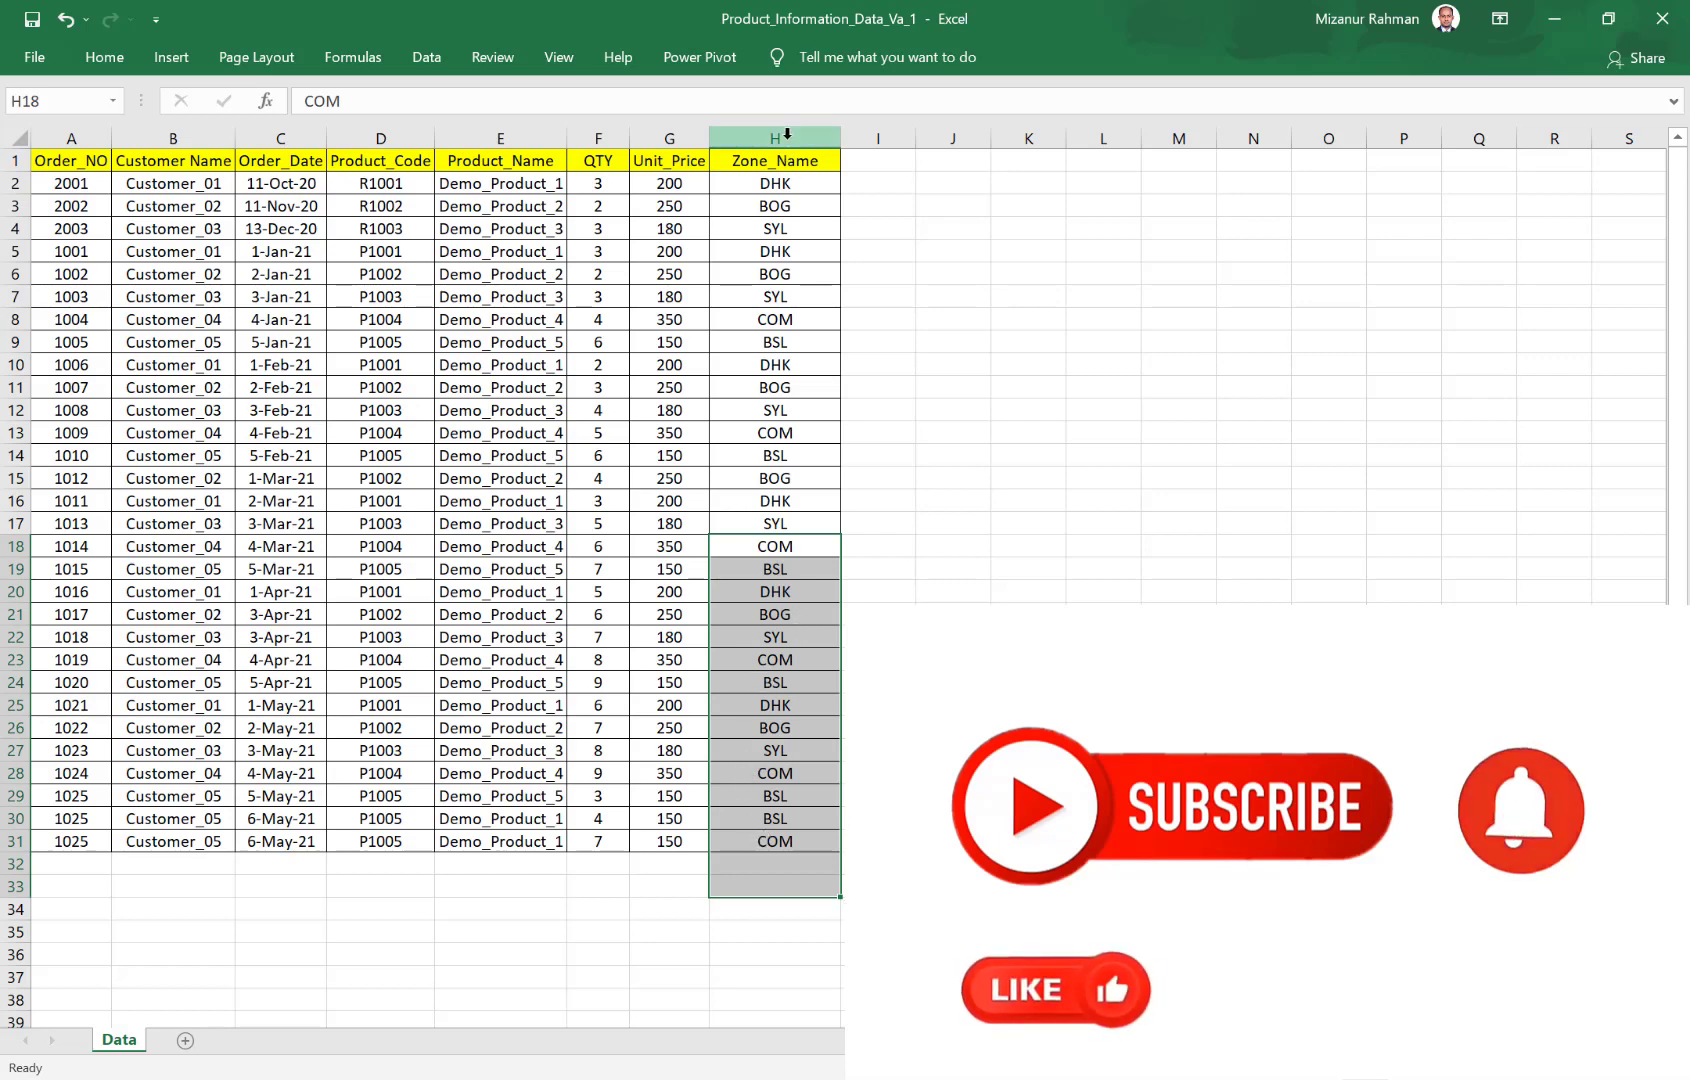
click(781, 130)
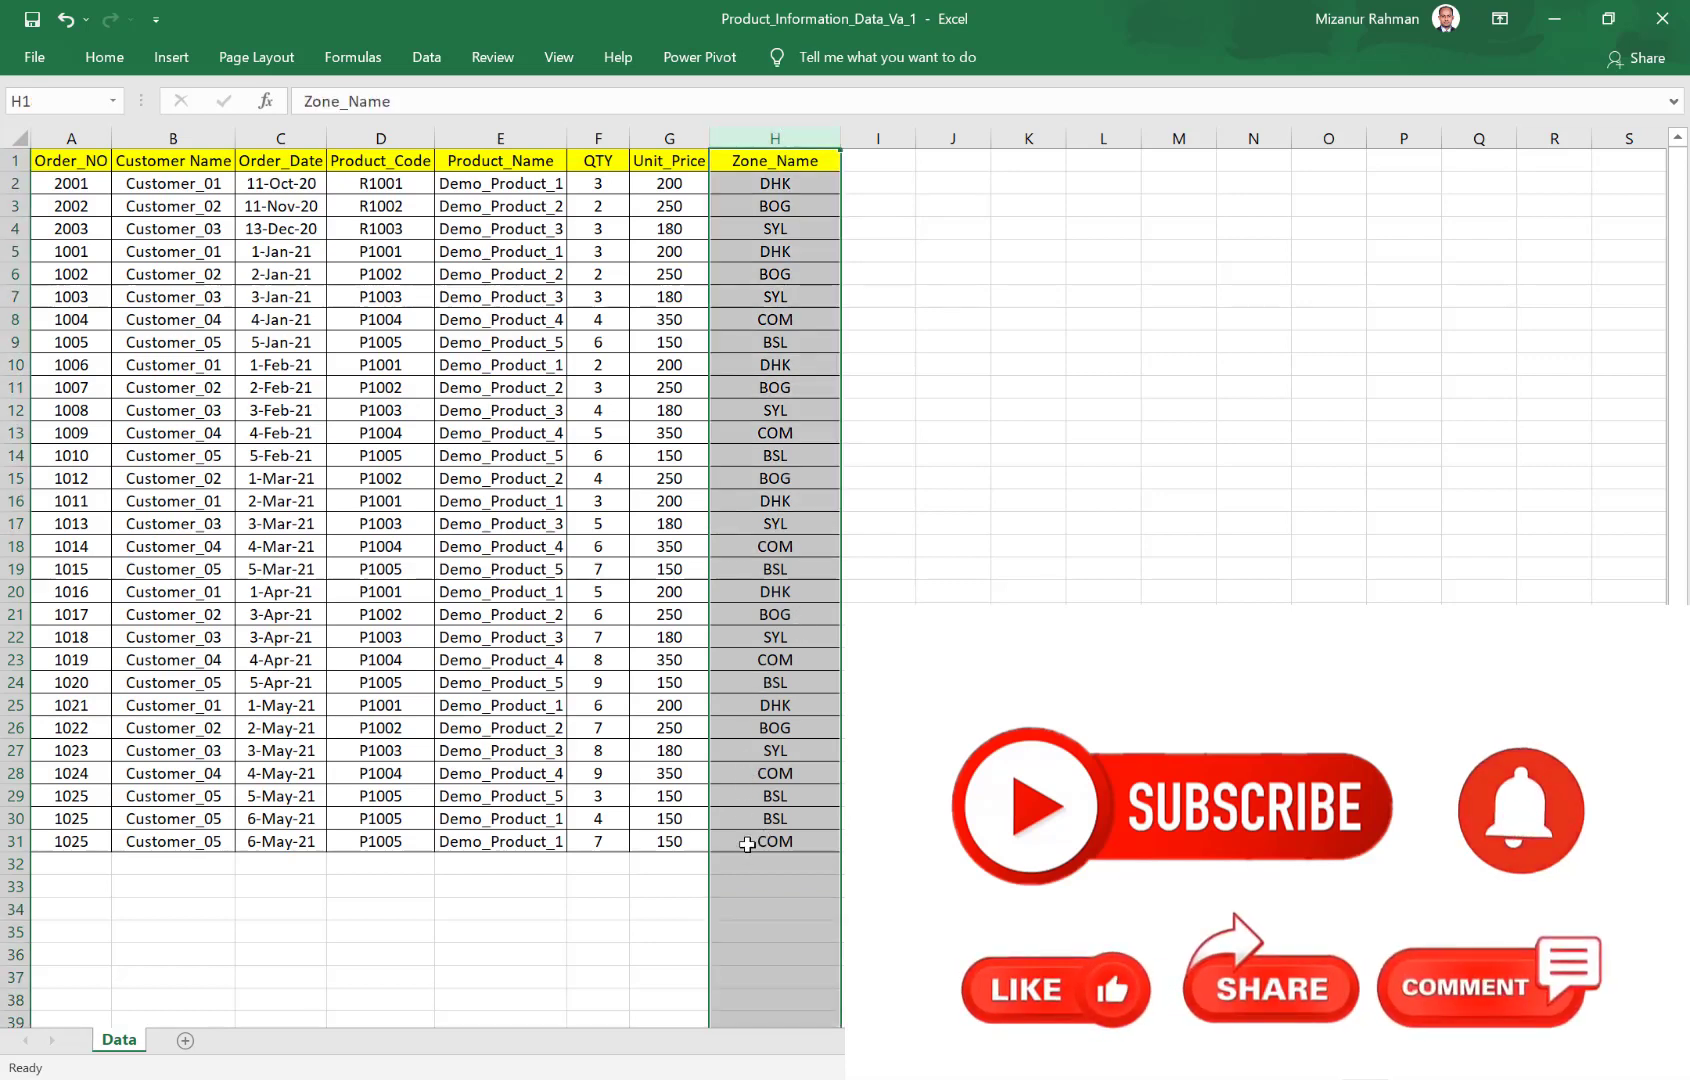
drag(734, 844, 748, 860)
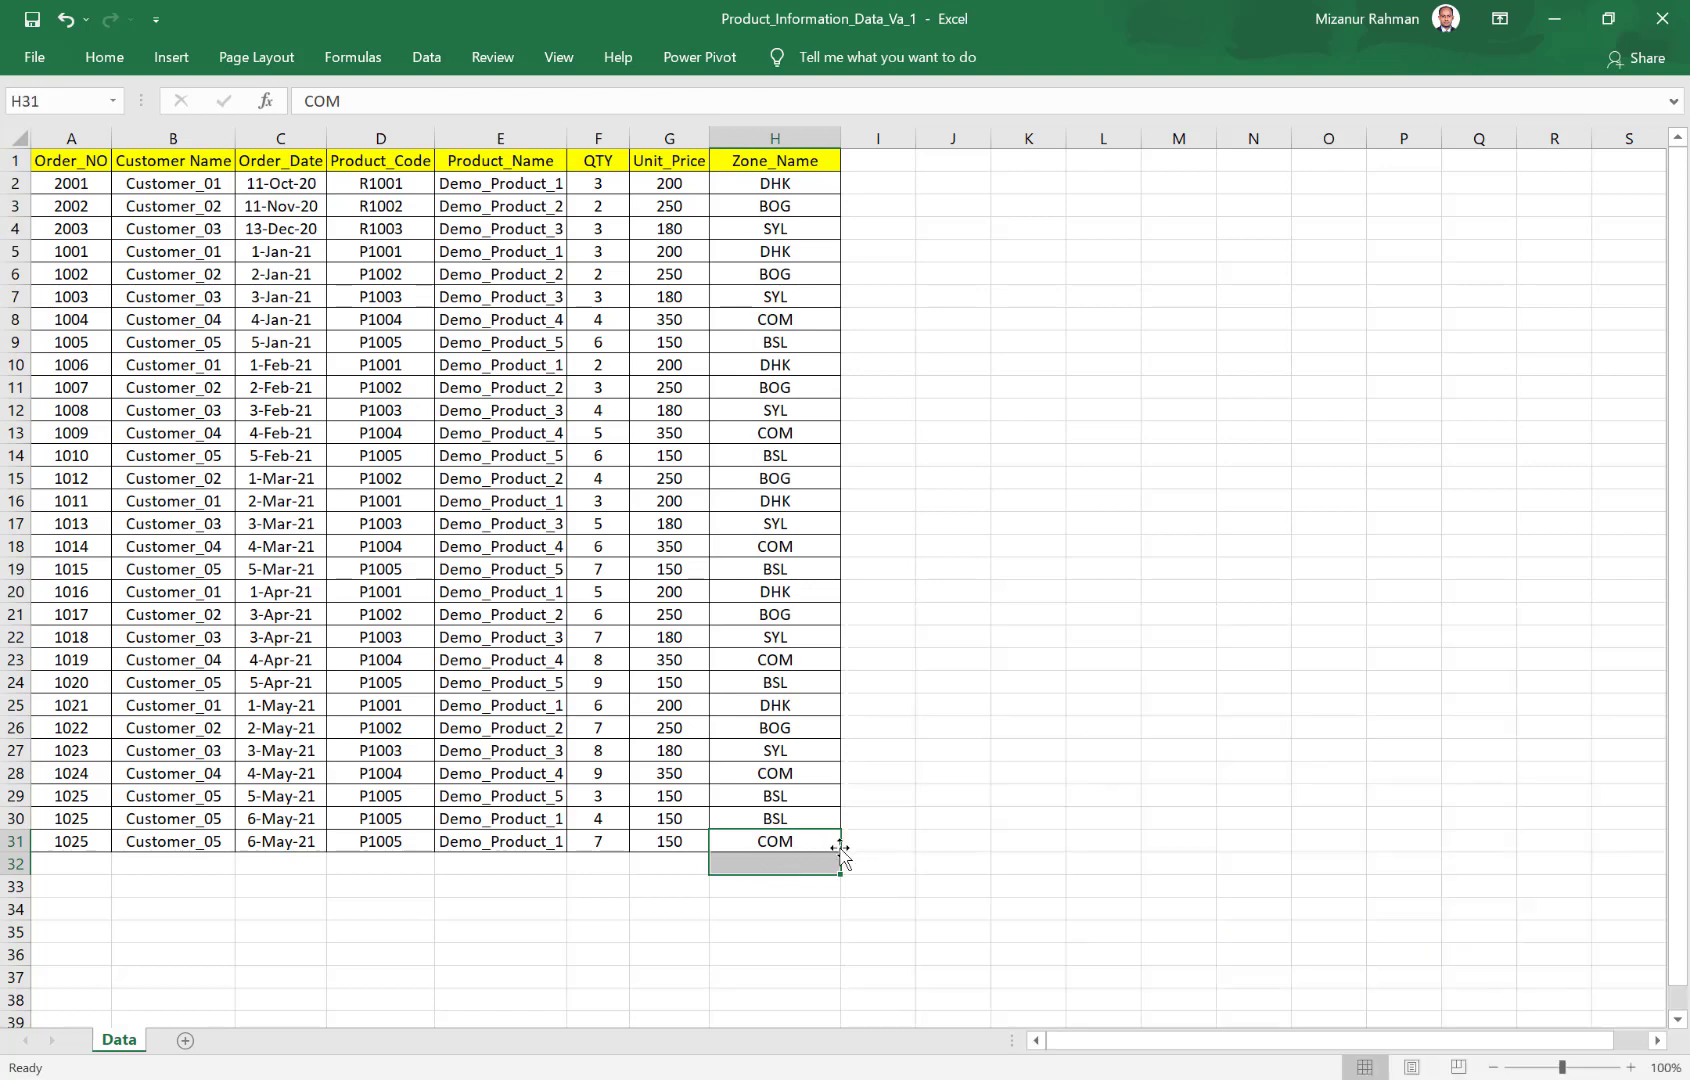
click(761, 862)
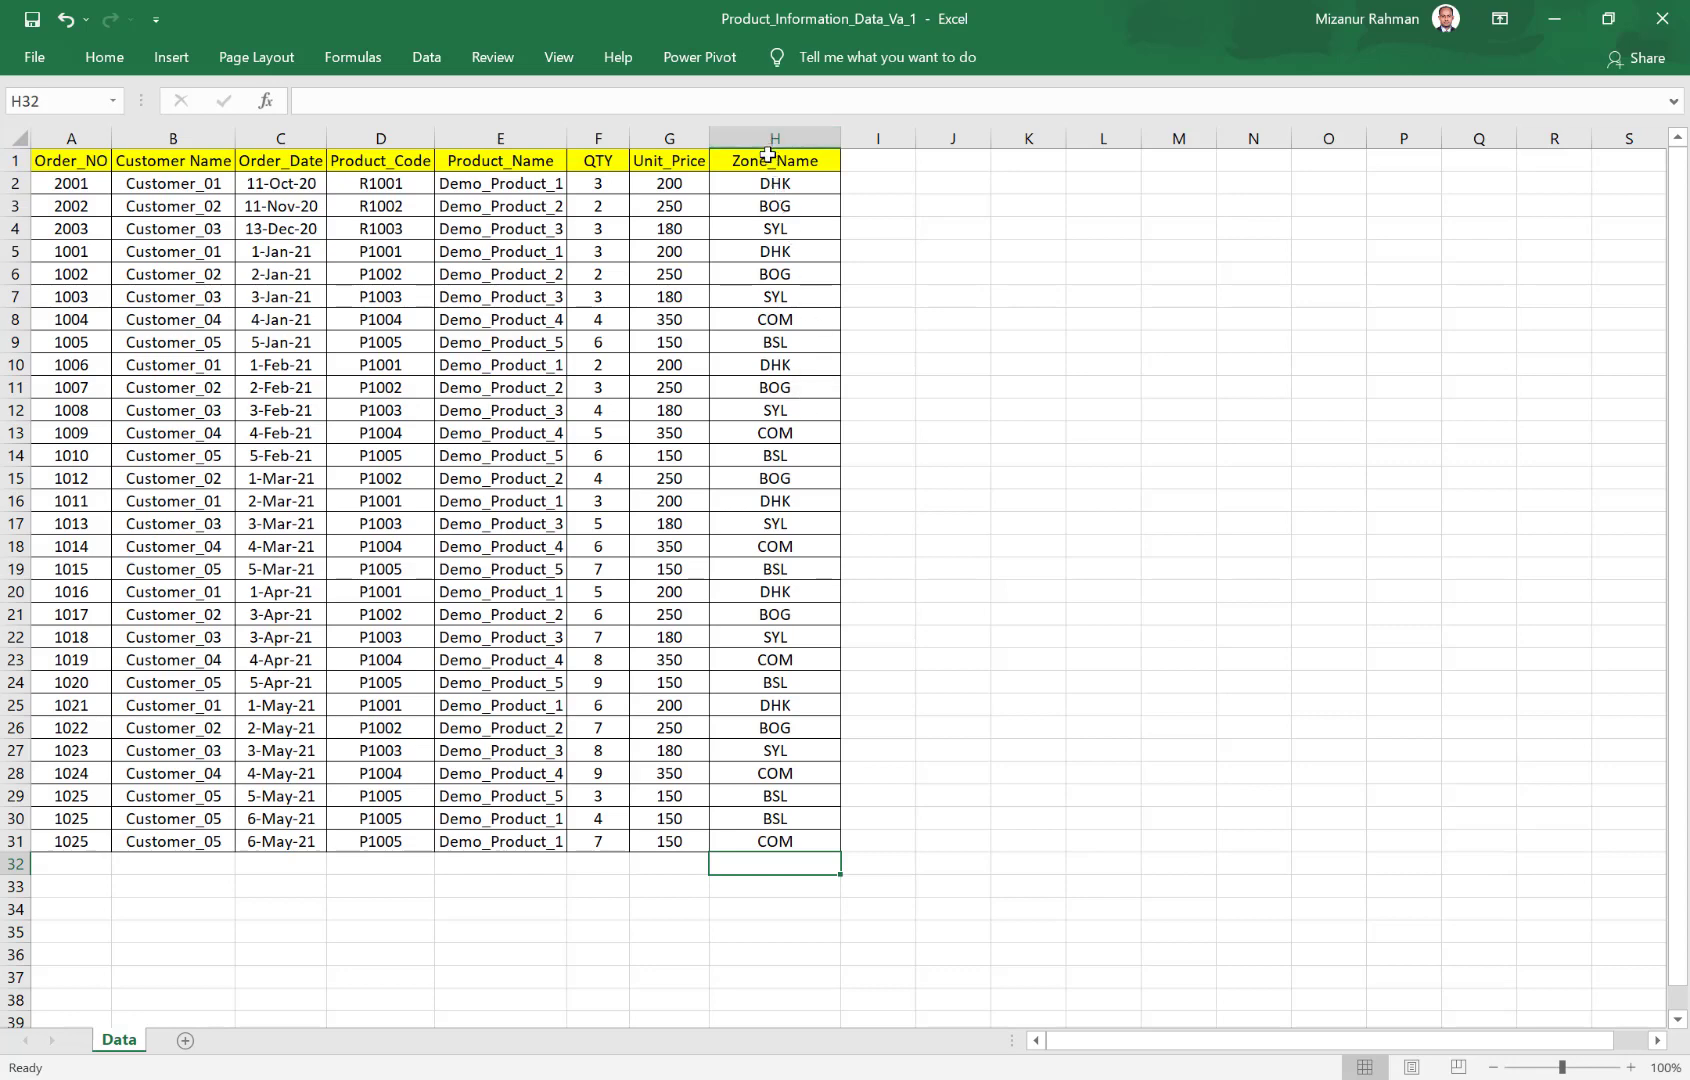
Select the Zone_Name cells in column H, trying ranges down to H38.
drag(773, 160, 780, 880)
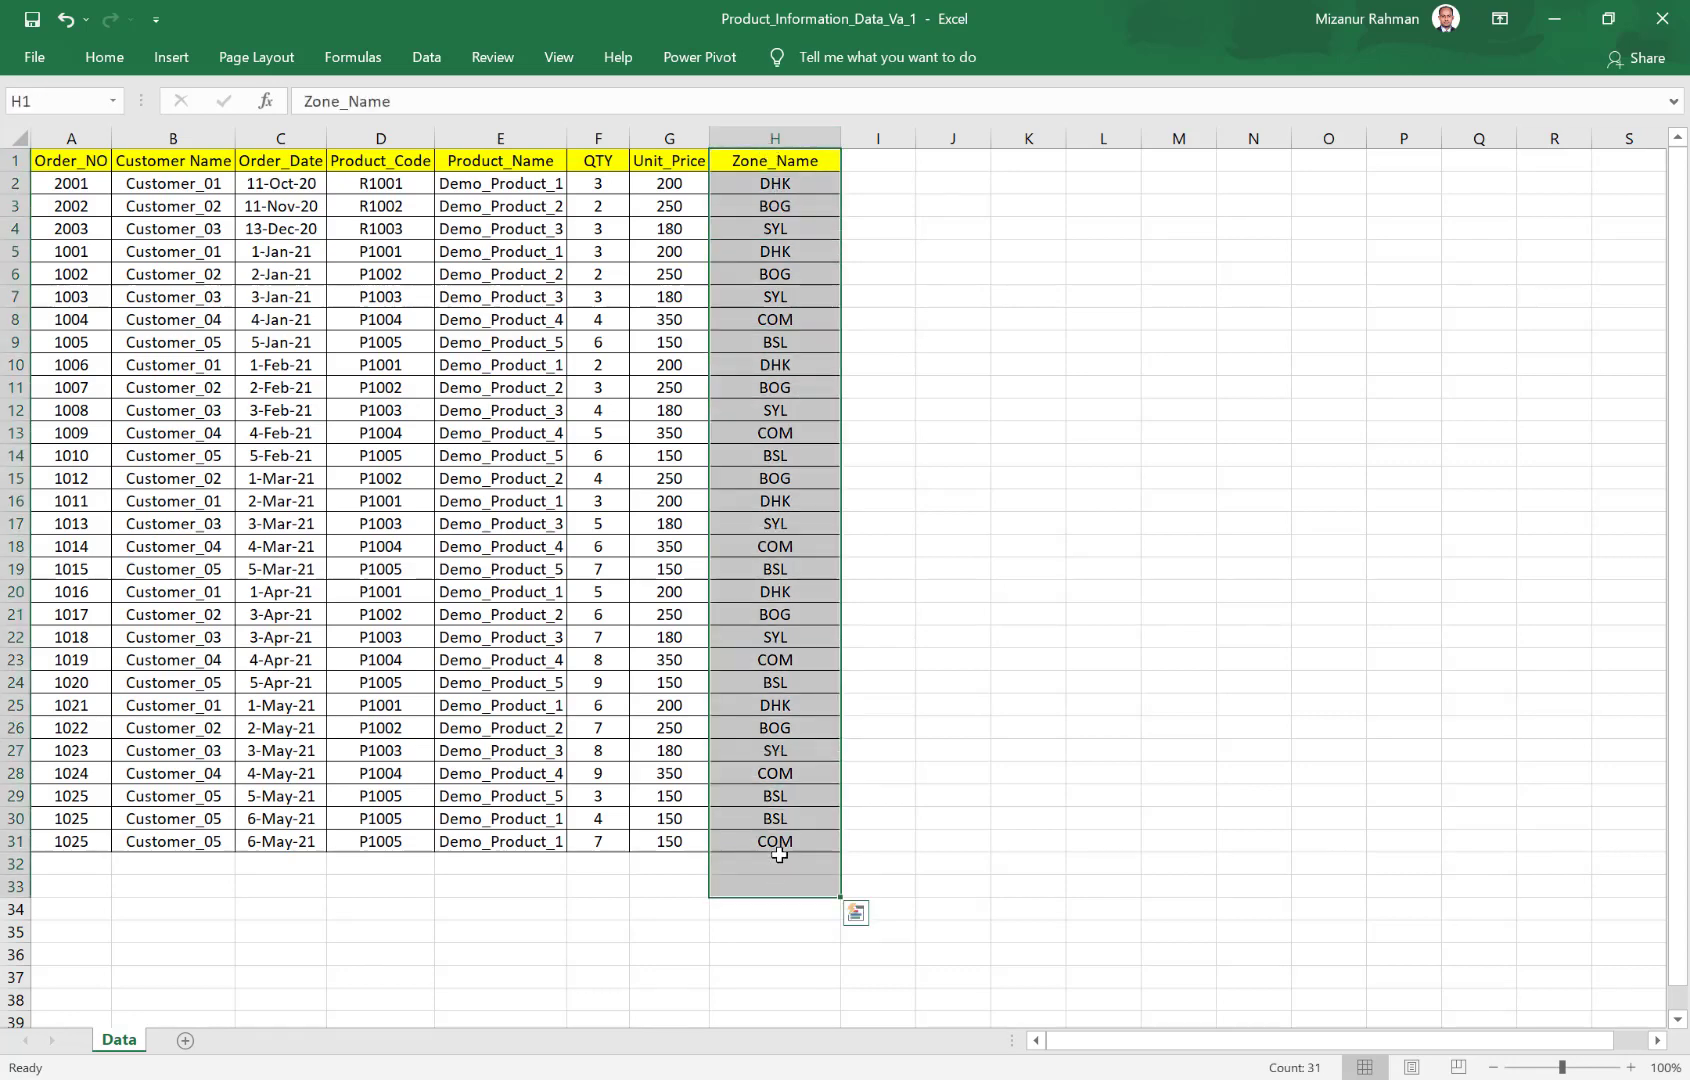
click(767, 125)
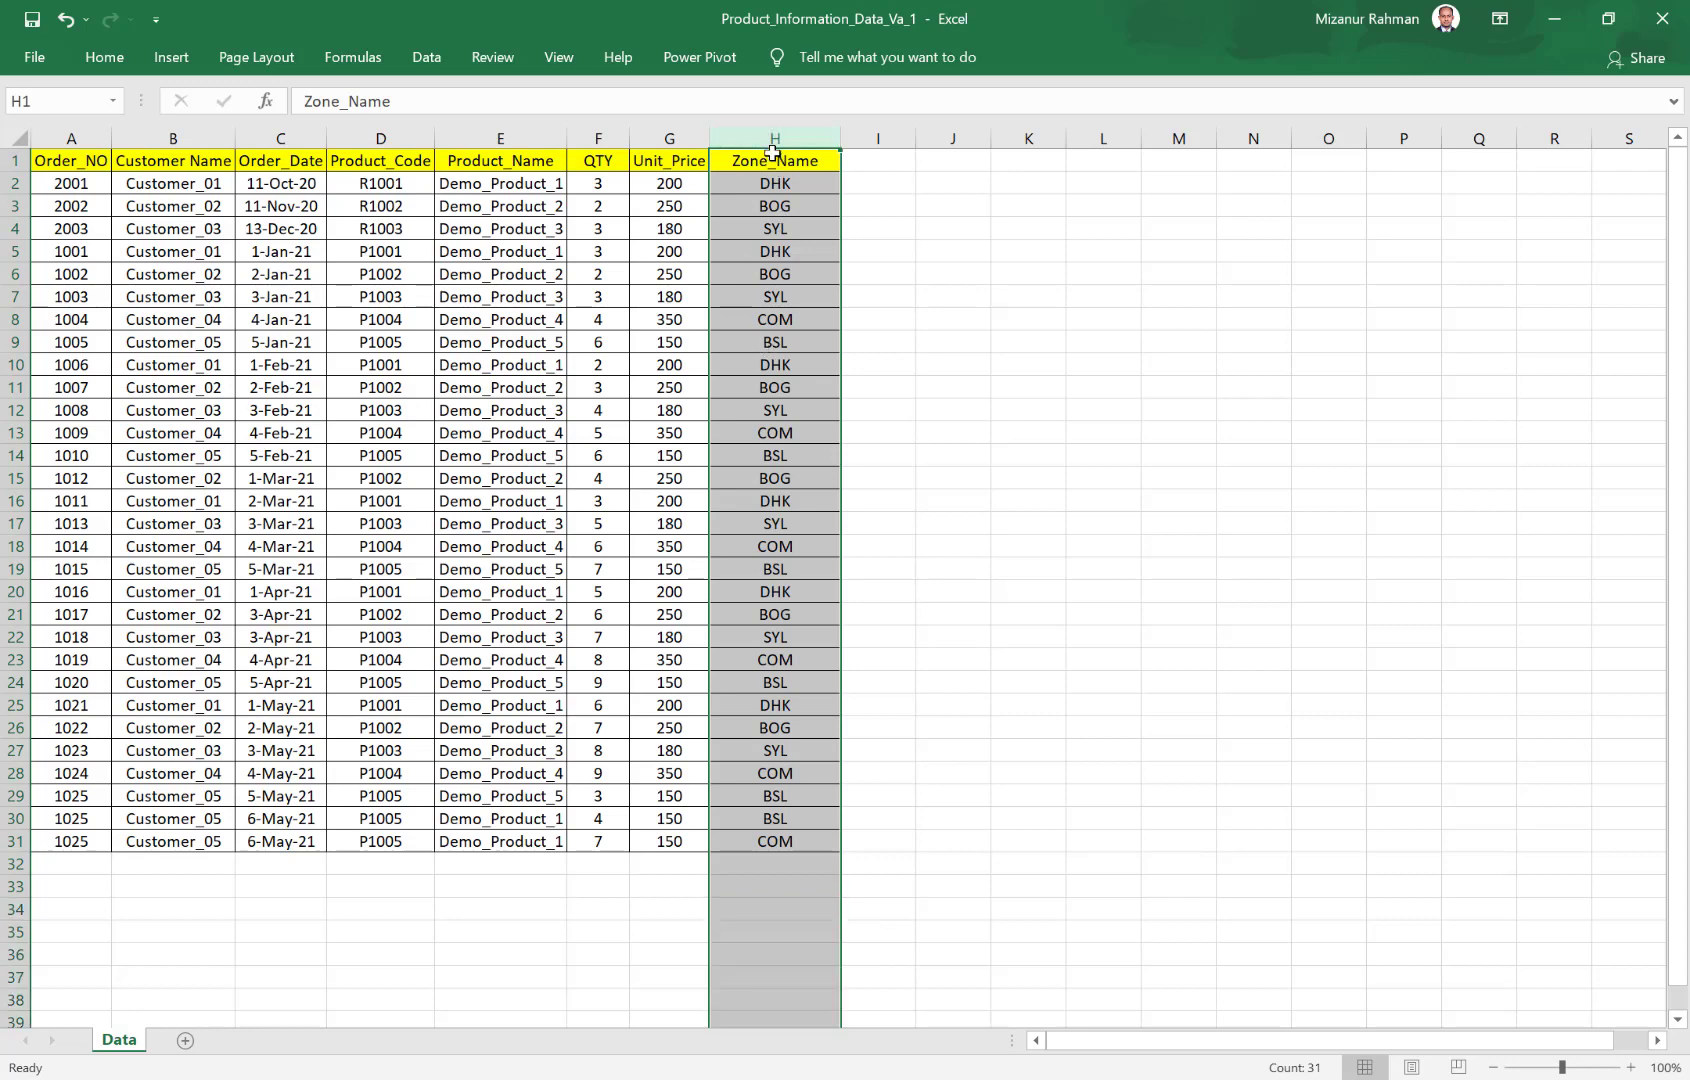
click(932, 270)
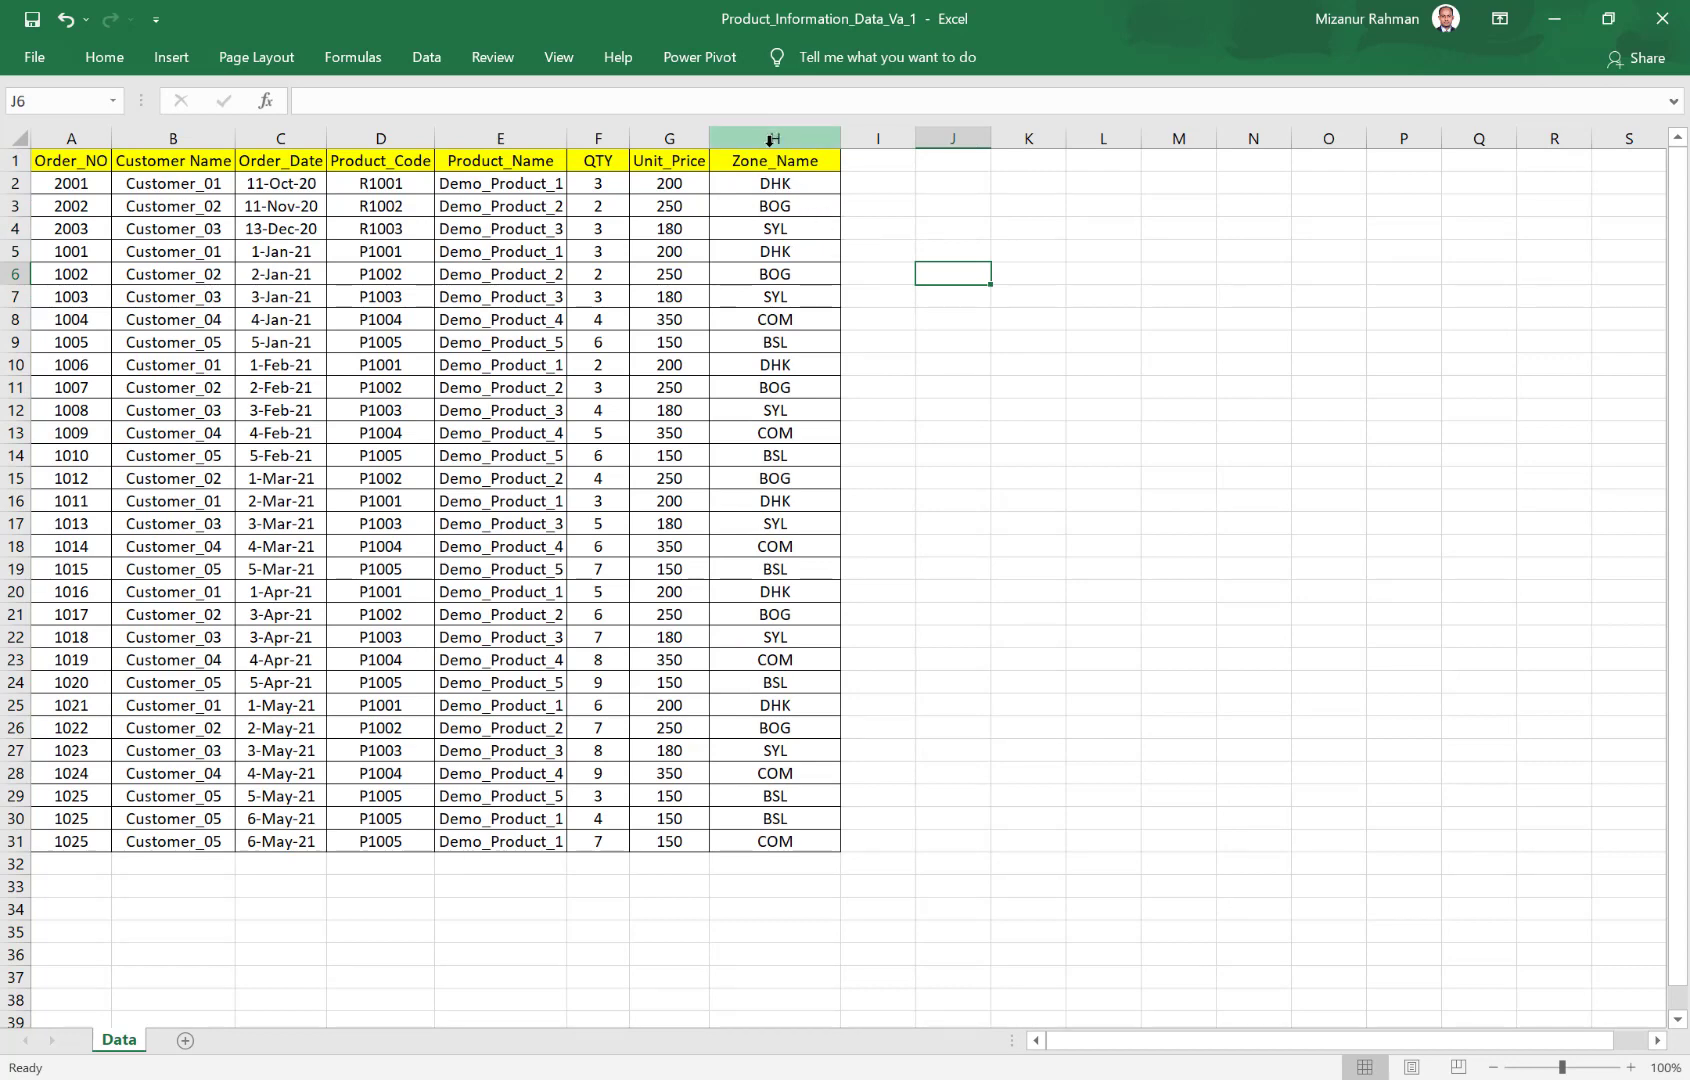
click(769, 140)
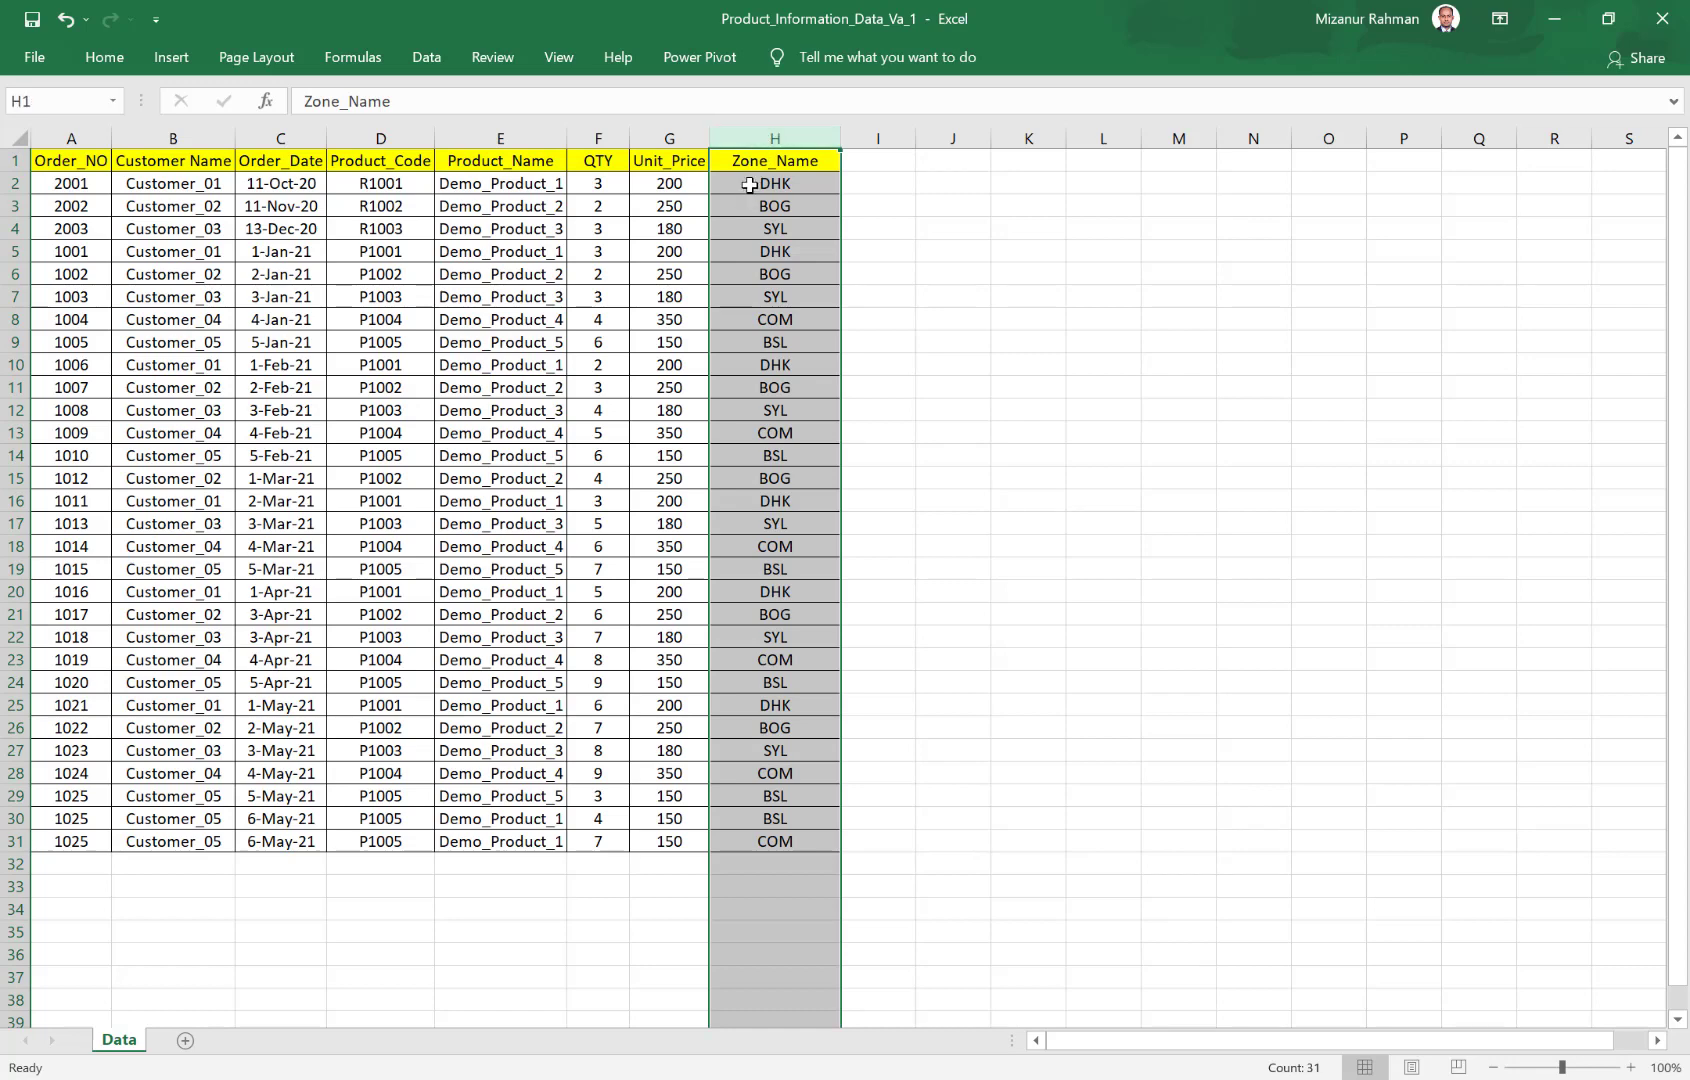
drag(749, 185, 768, 948)
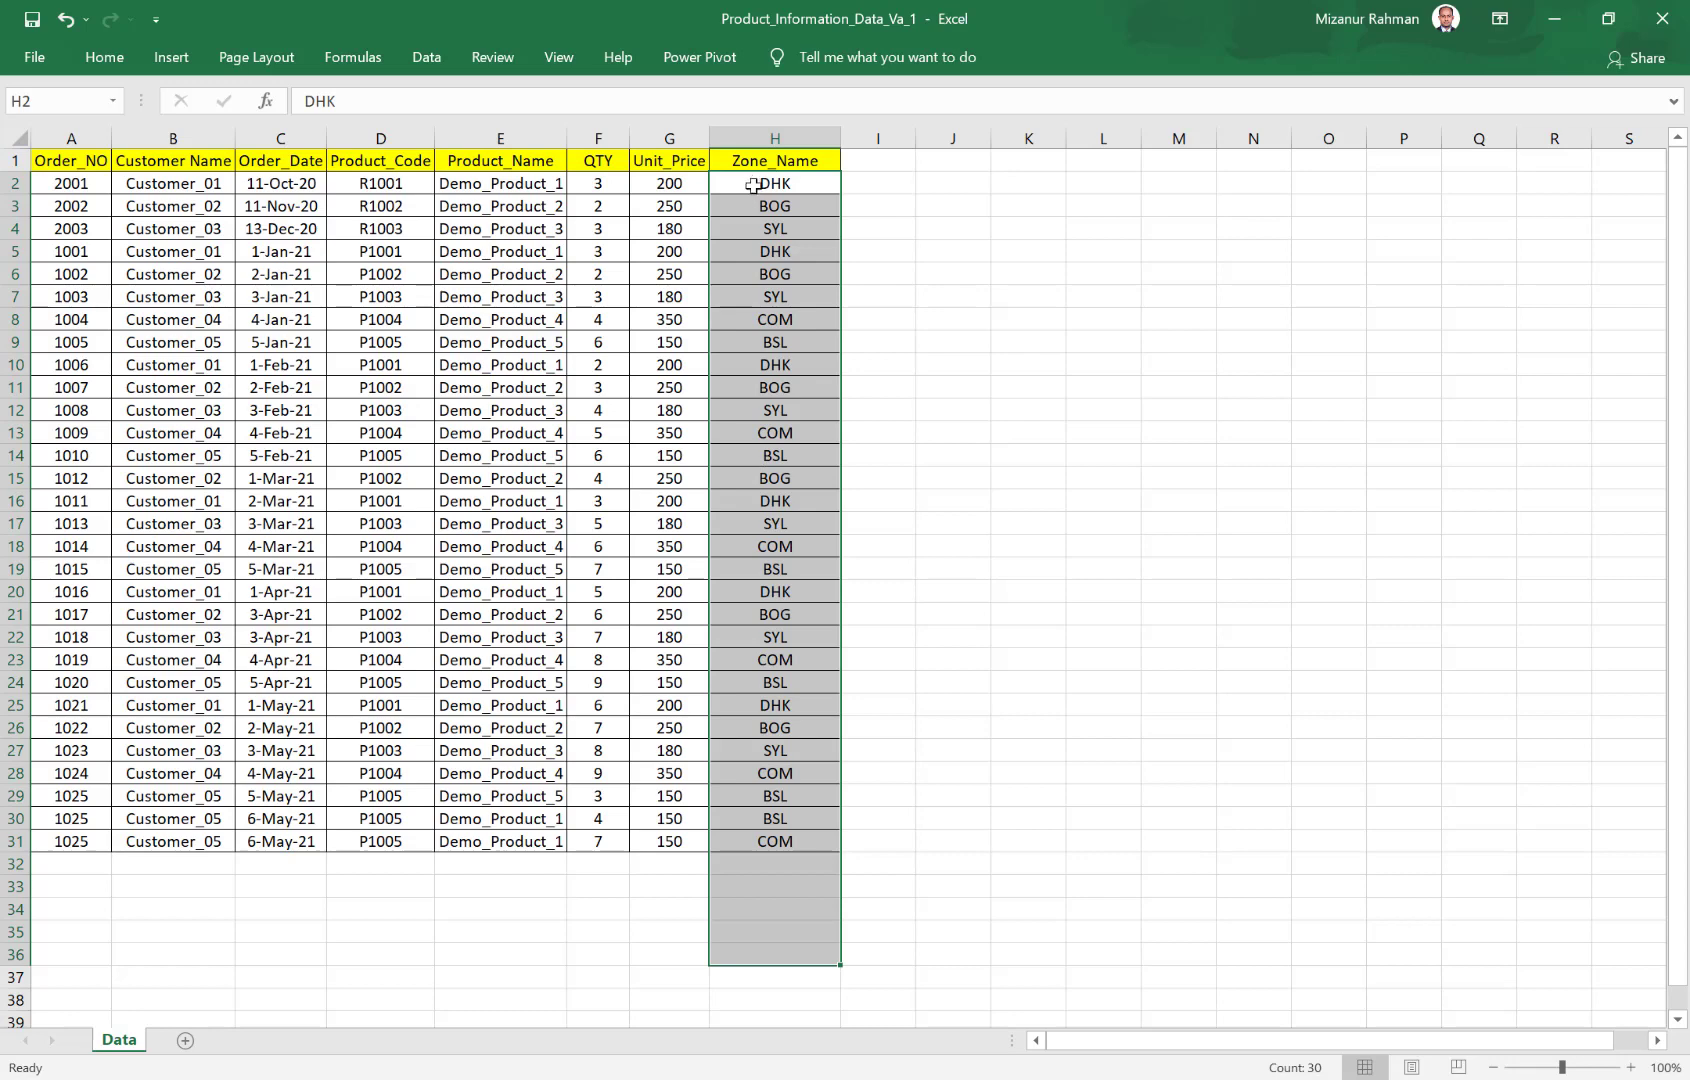
drag(752, 185, 746, 1008)
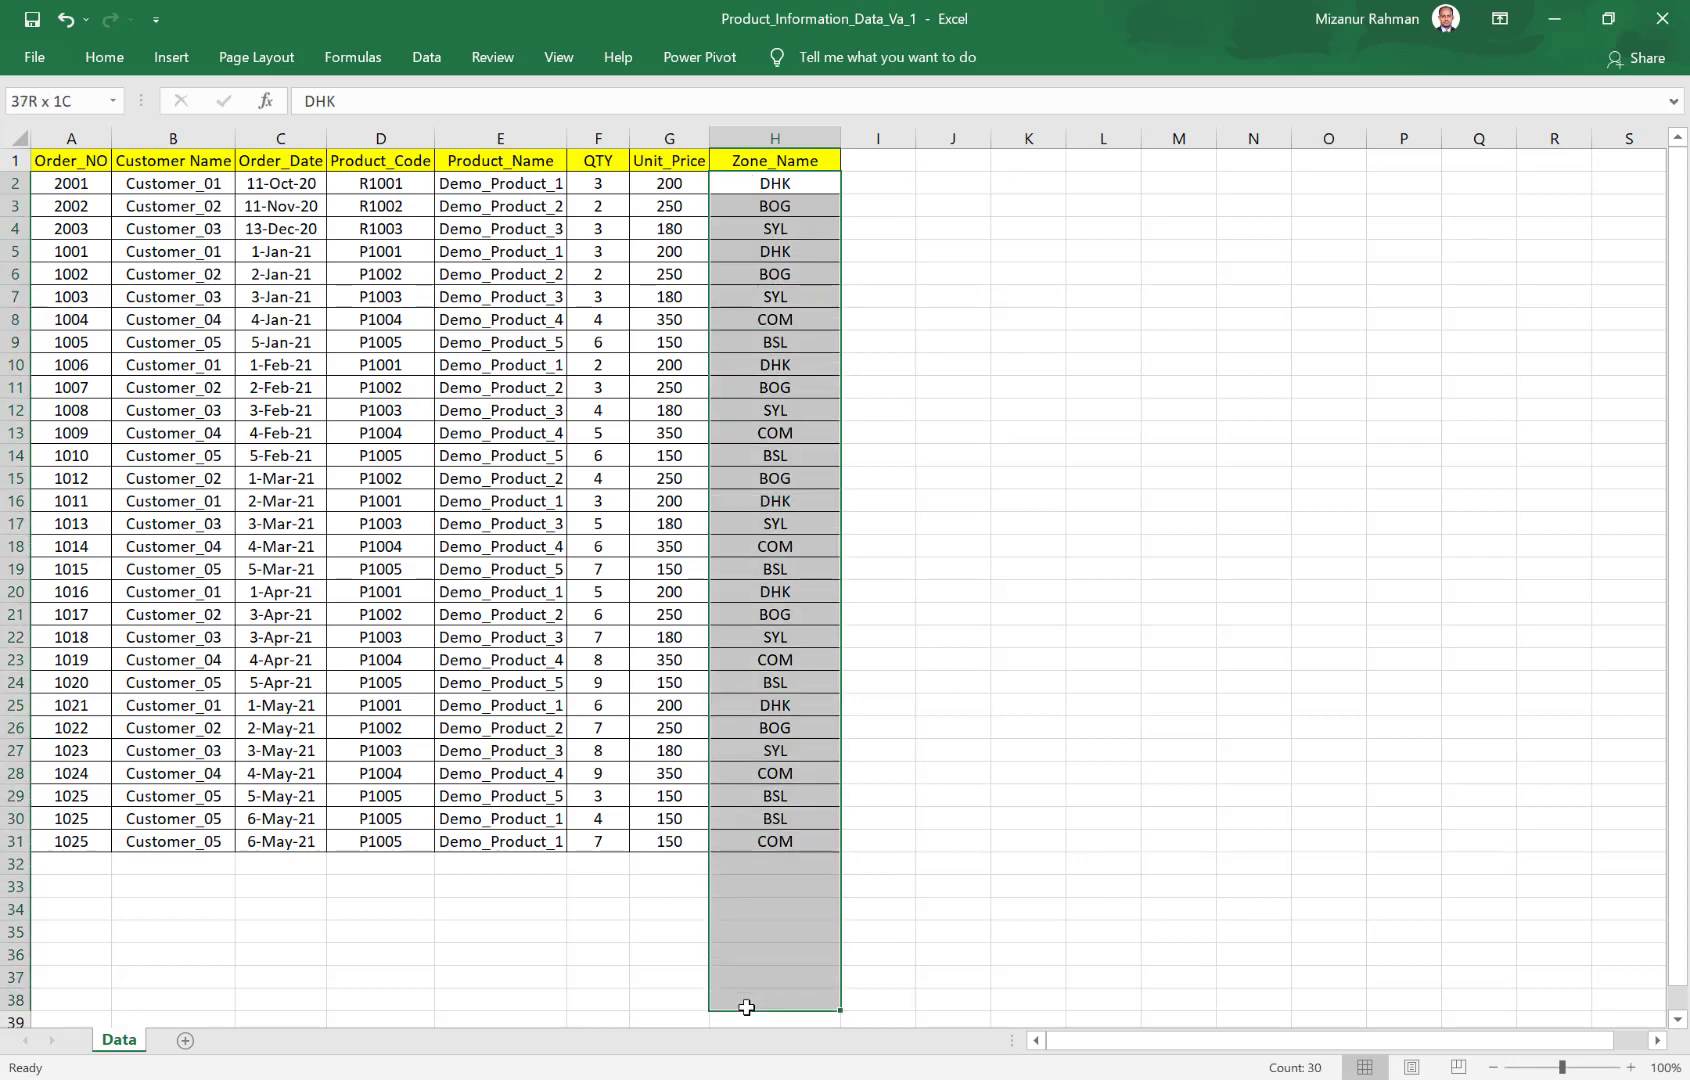
click(779, 141)
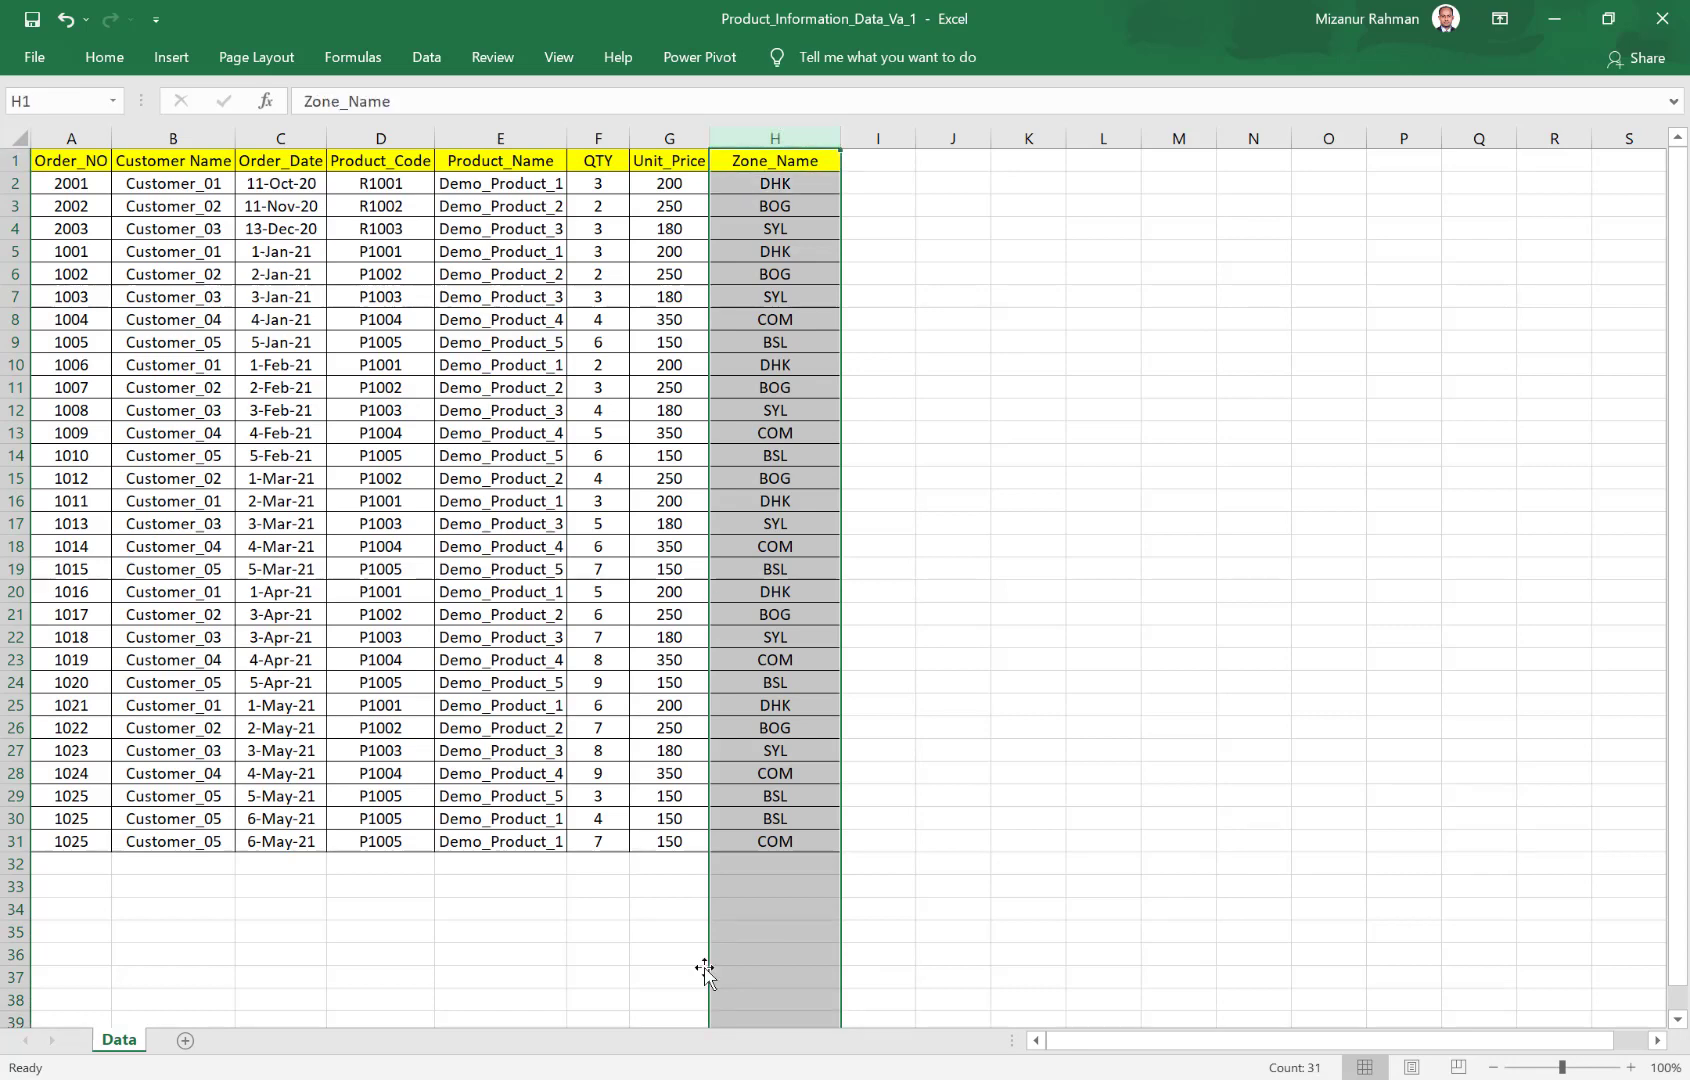
Reselect all of column H and show the Data Validation options on the Data tab.
click(769, 142)
drag(769, 143, 714, 950)
click(720, 188)
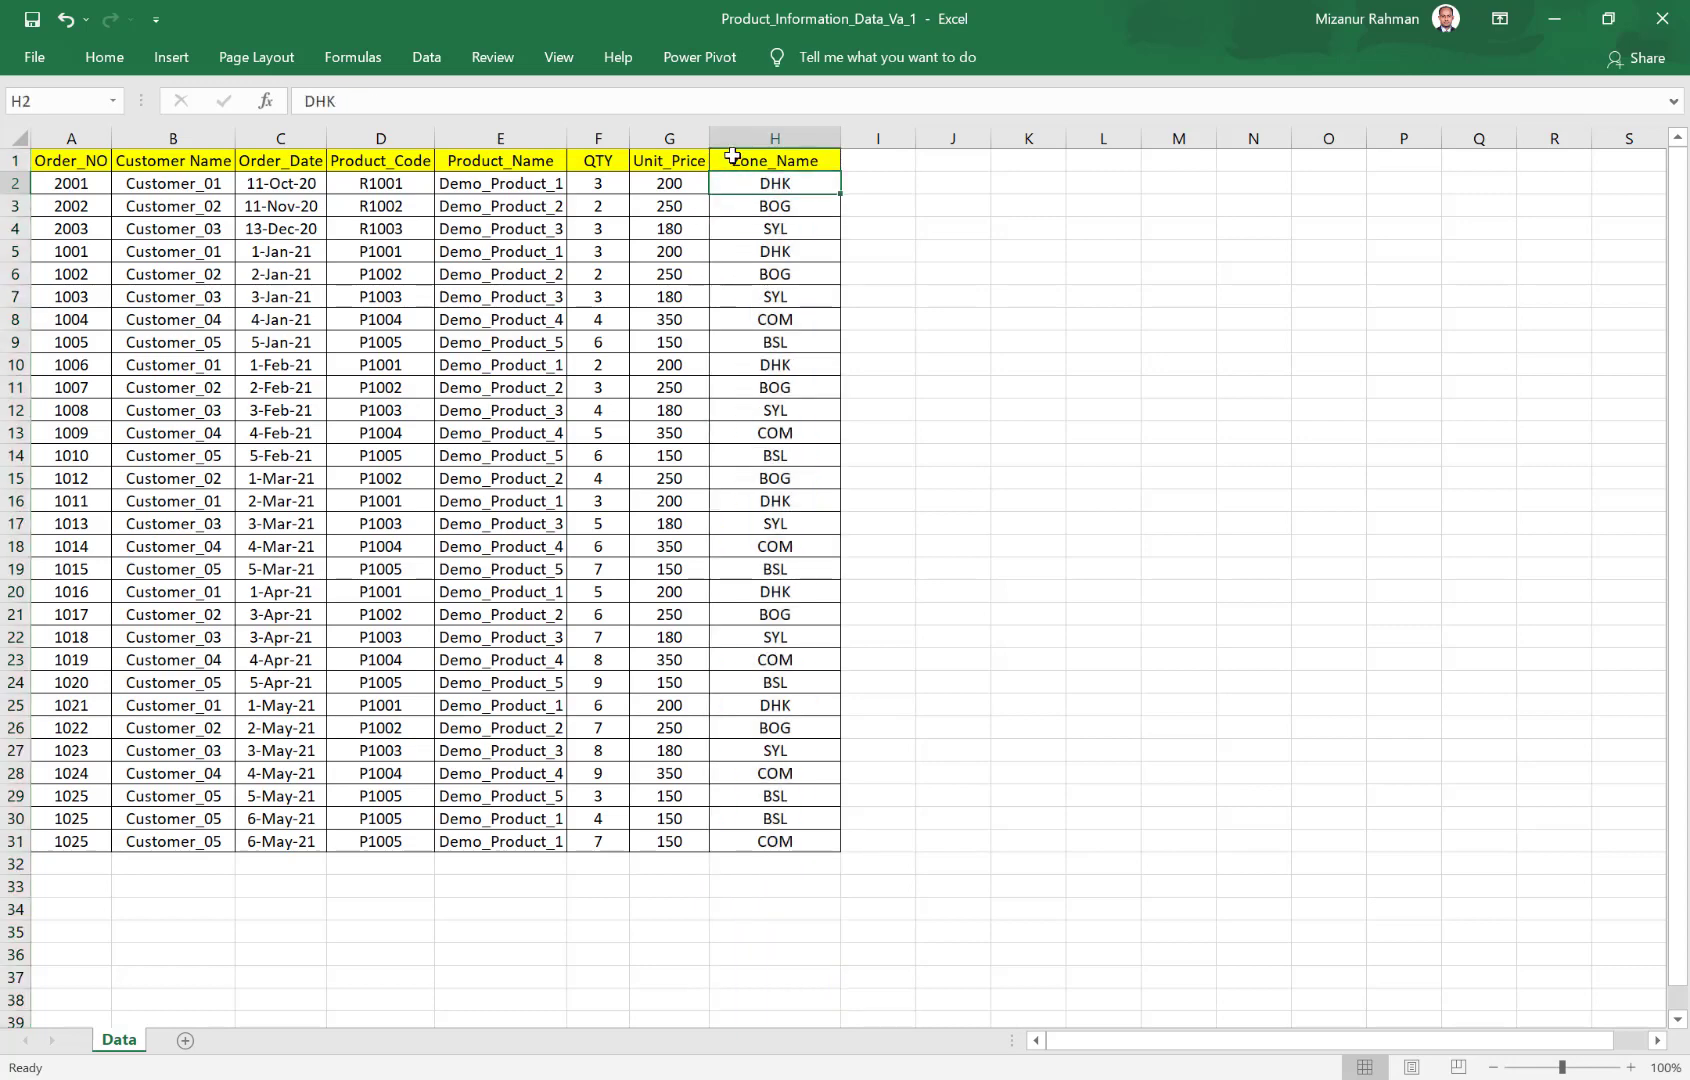
click(736, 137)
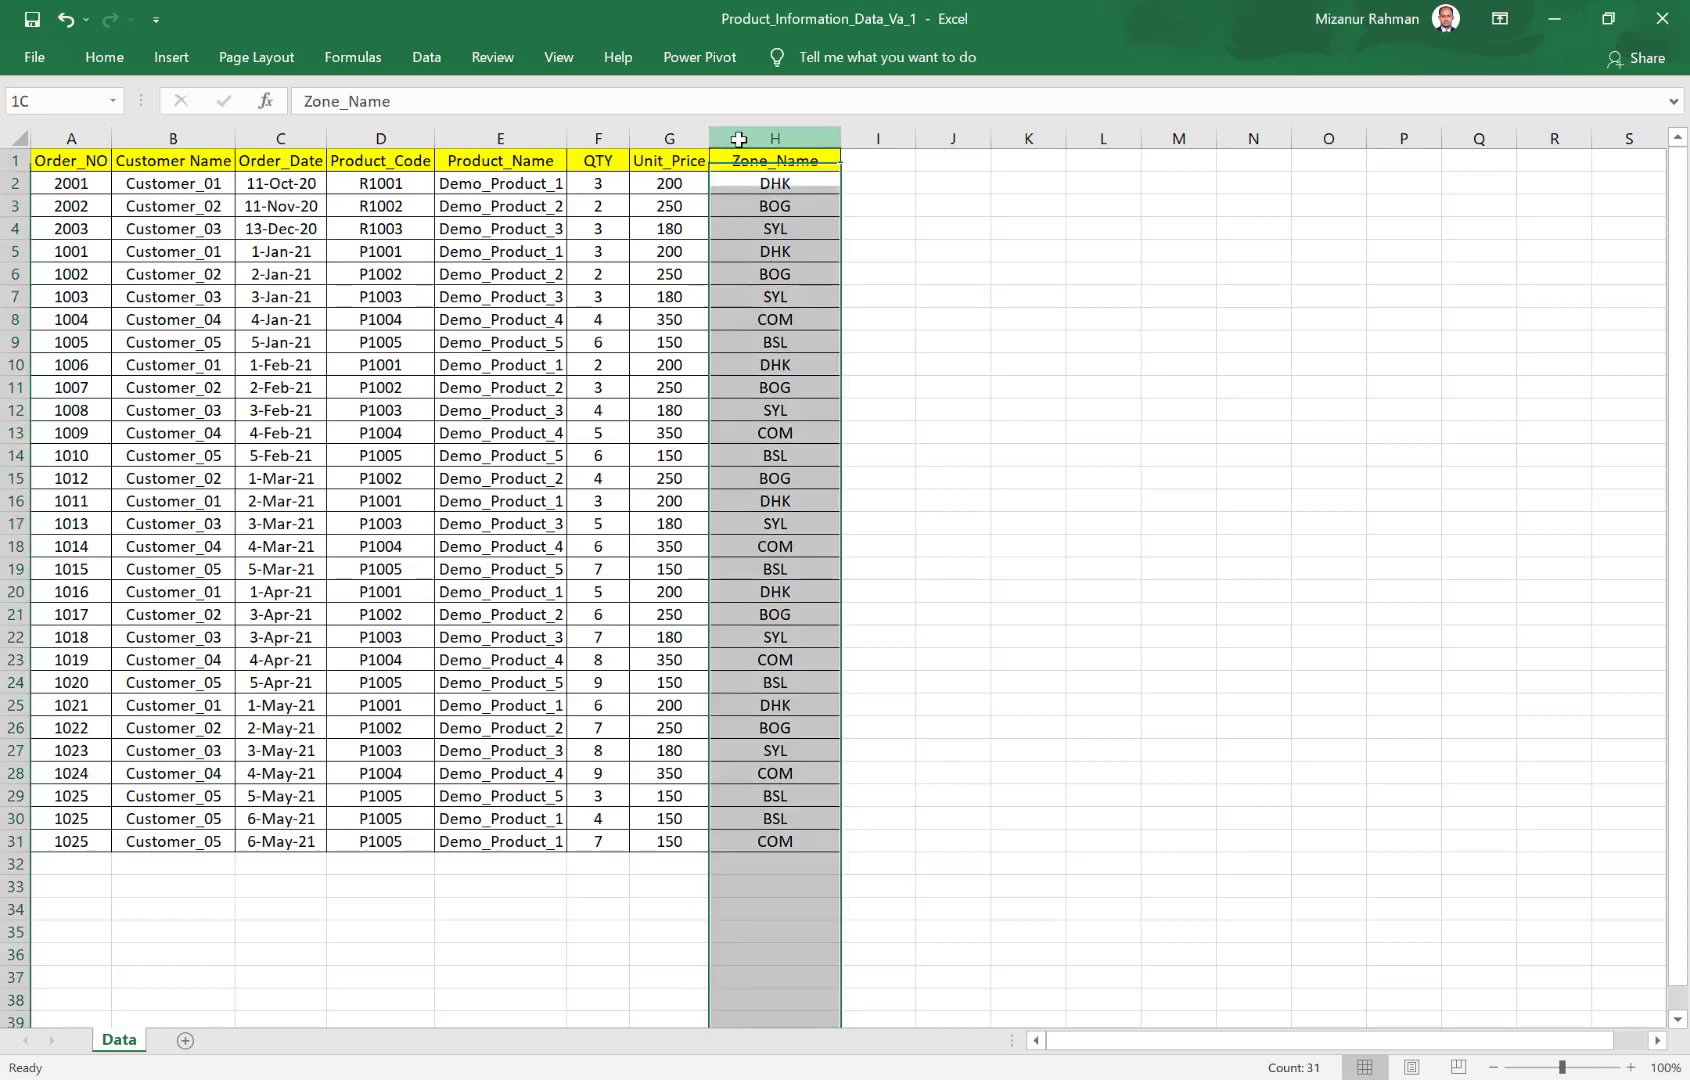
click(766, 186)
click(759, 132)
click(428, 59)
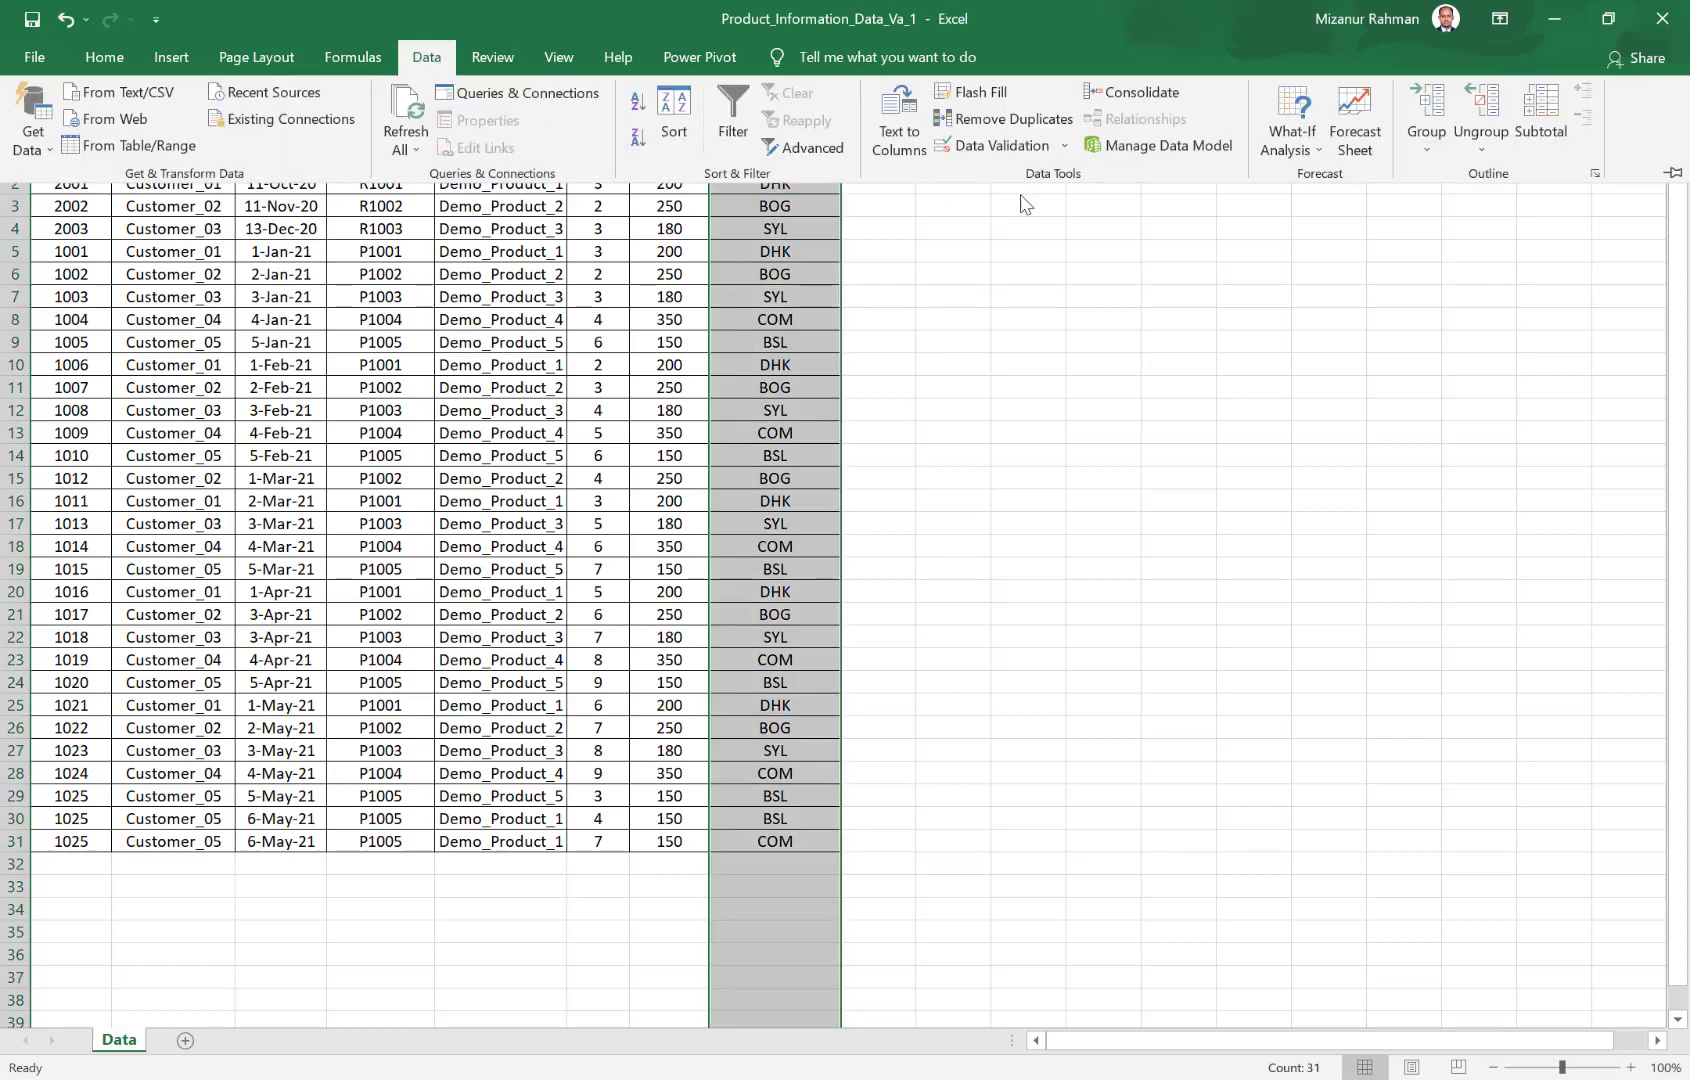
click(1060, 147)
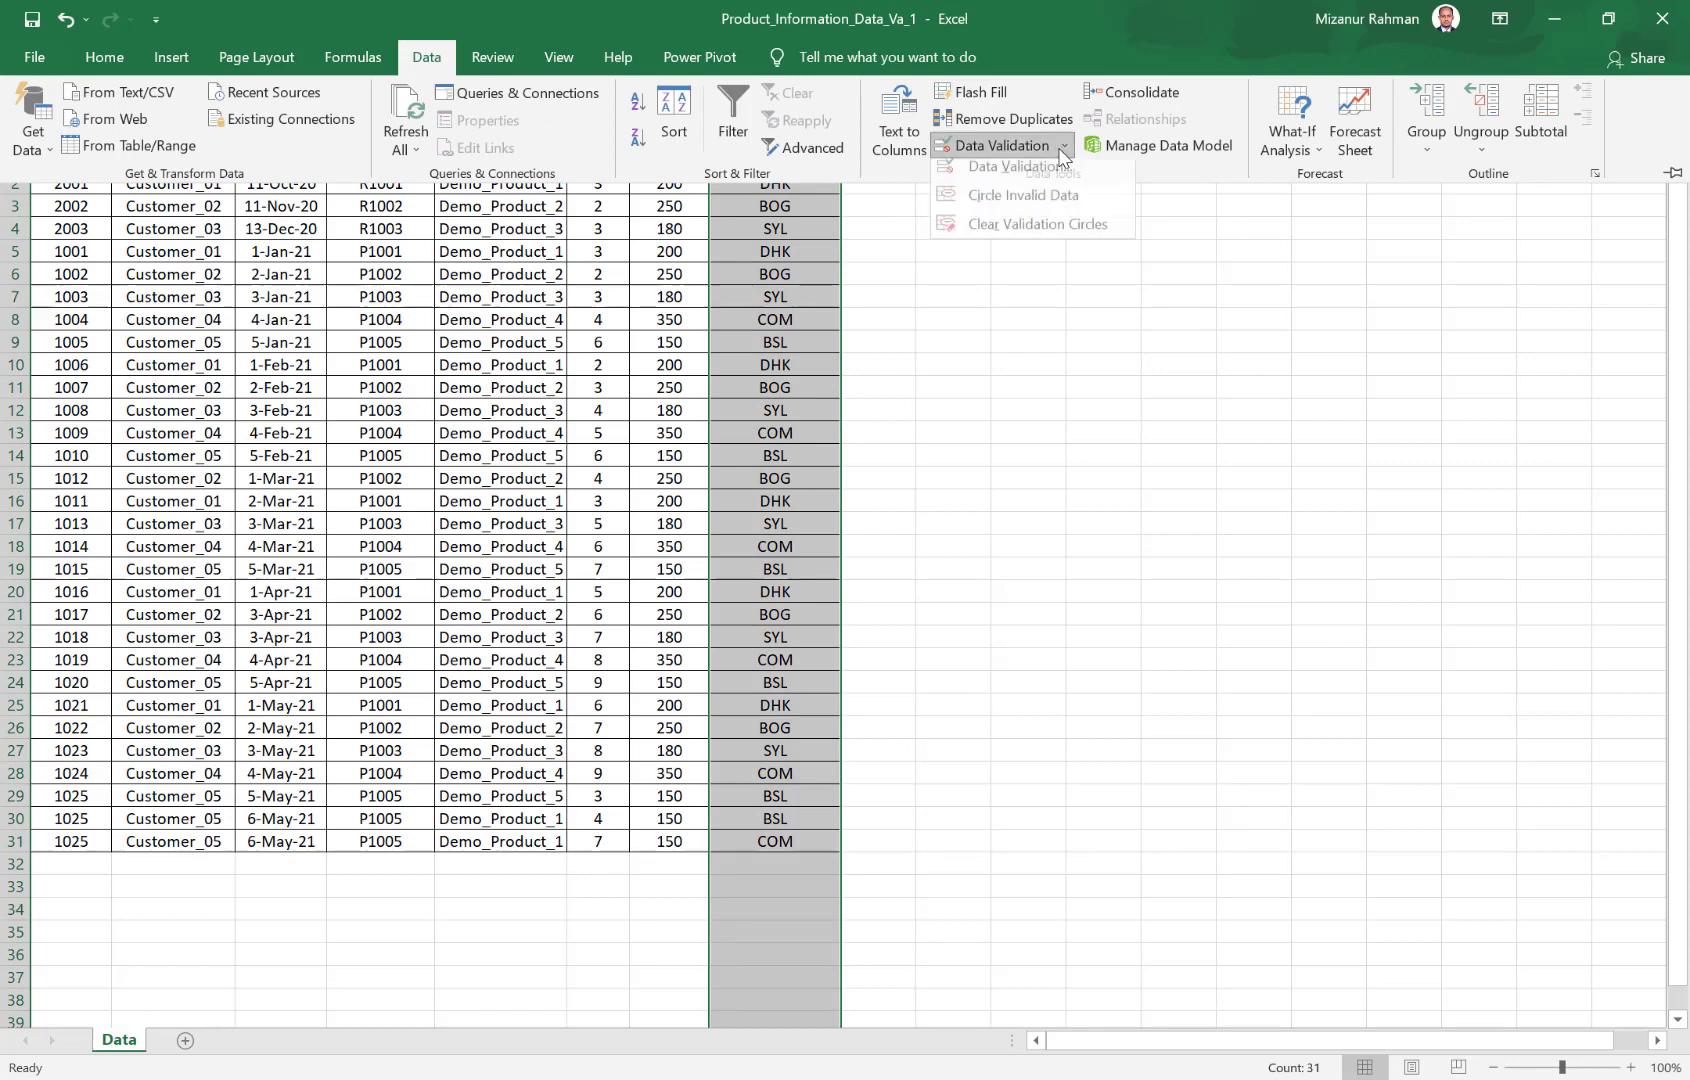
Apply a Data Validation rule to column H: Text length equal to 3.
click(1002, 179)
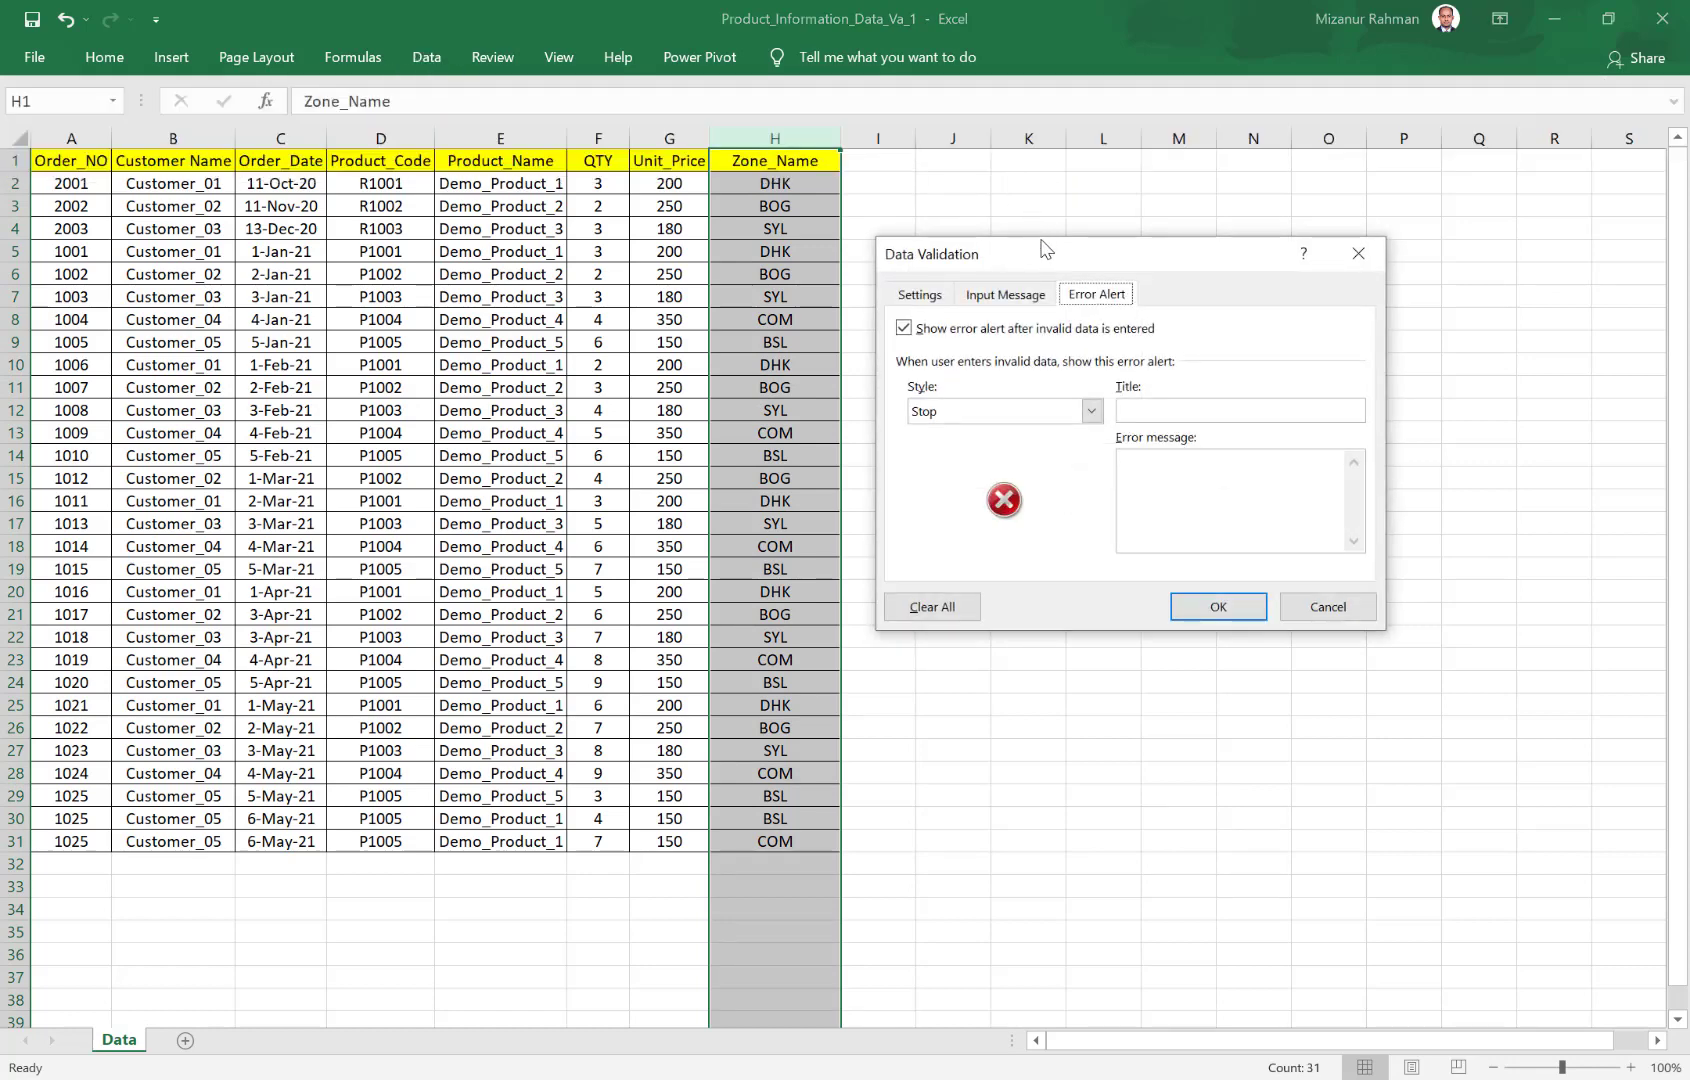
drag(1041, 248, 1058, 288)
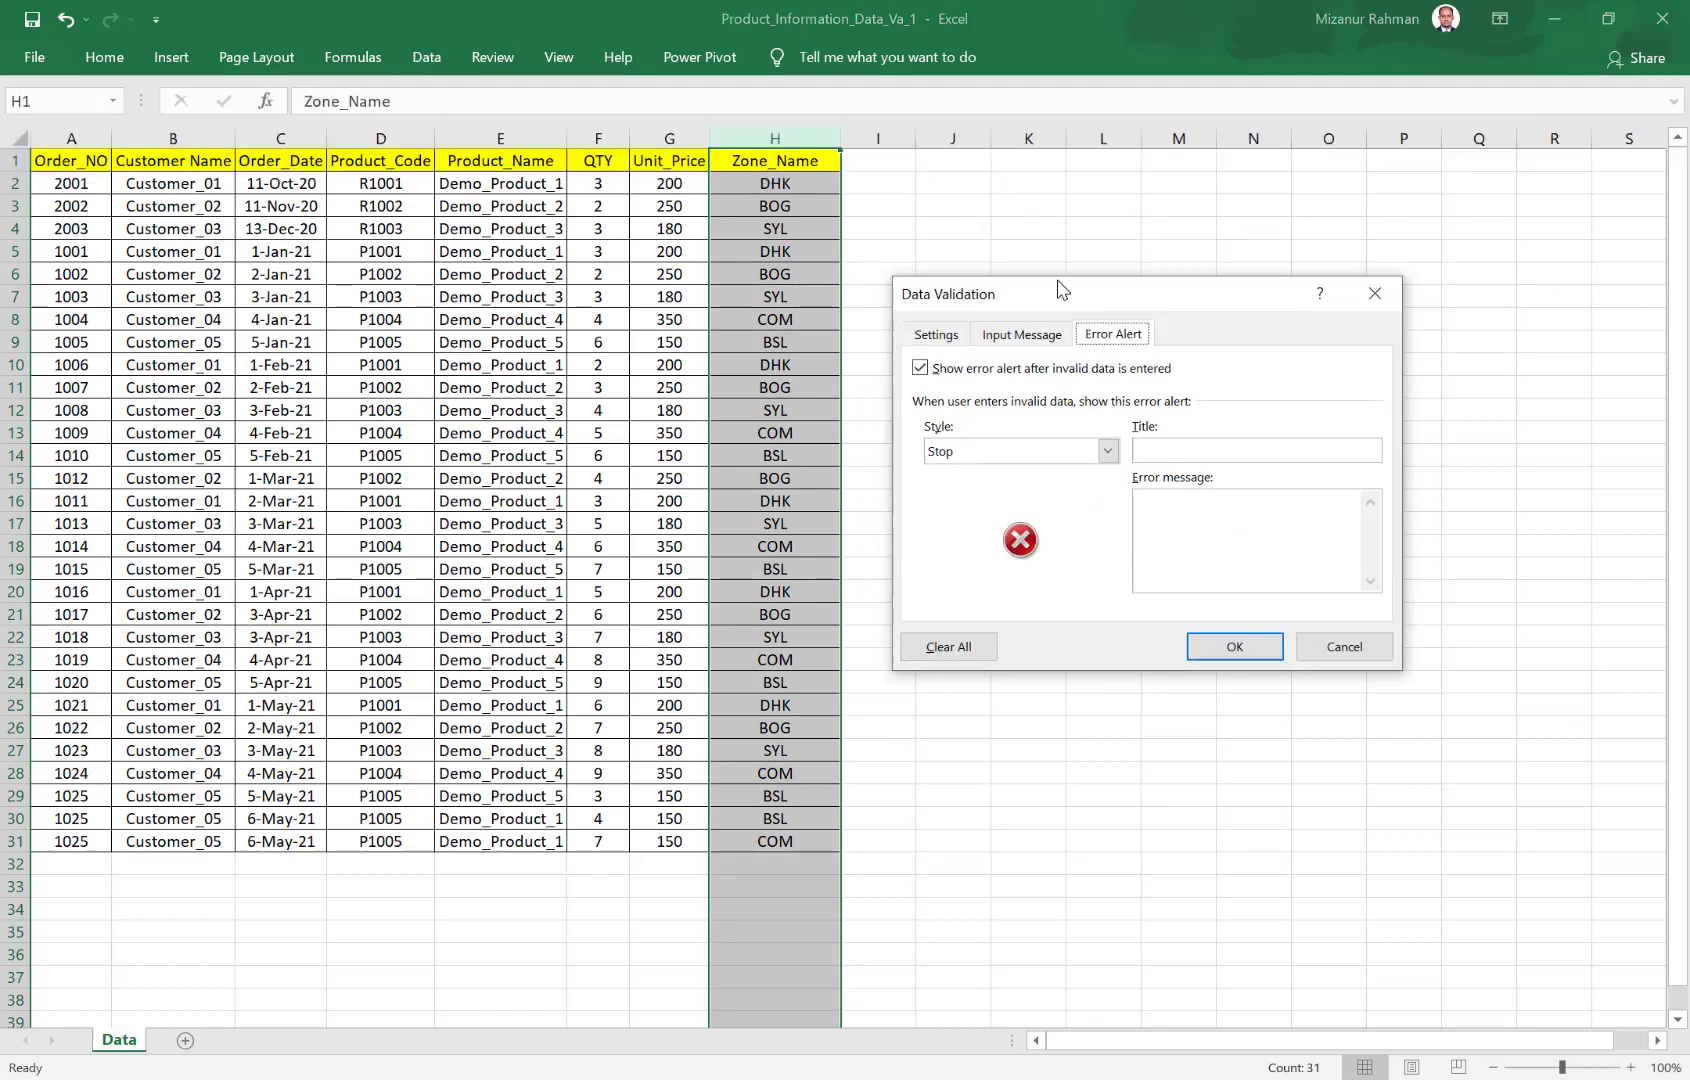
click(938, 334)
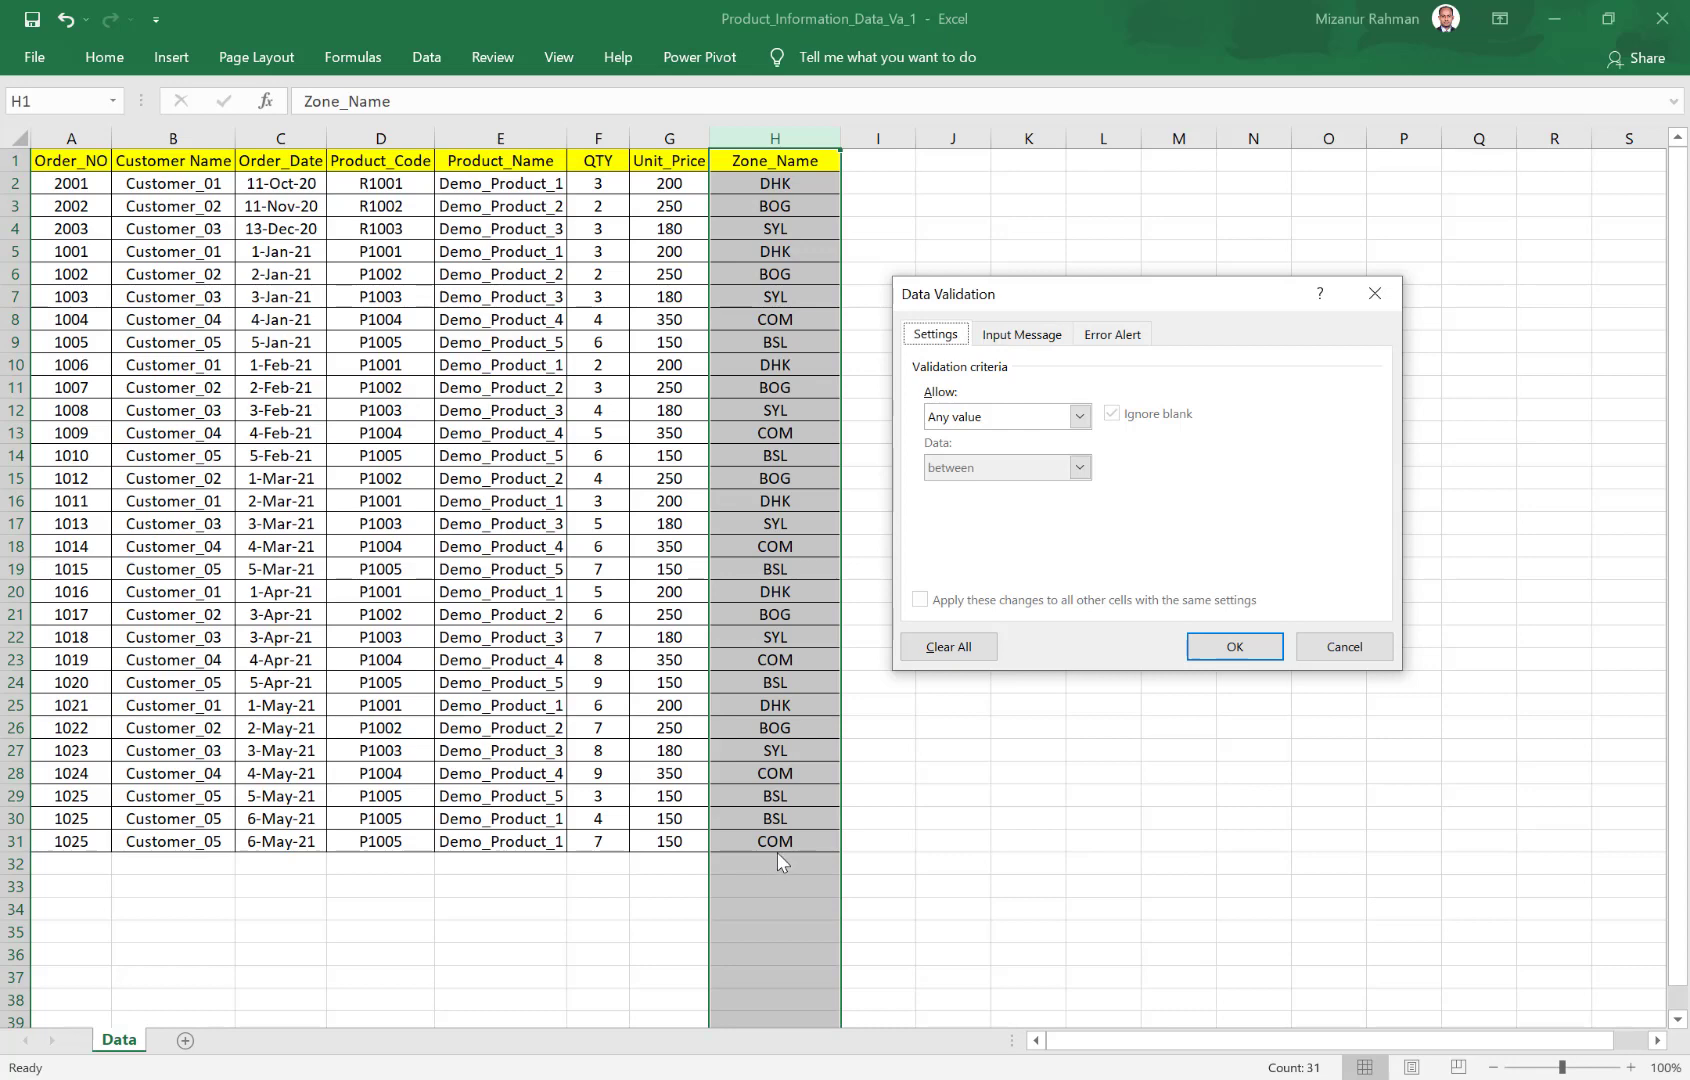
click(1079, 416)
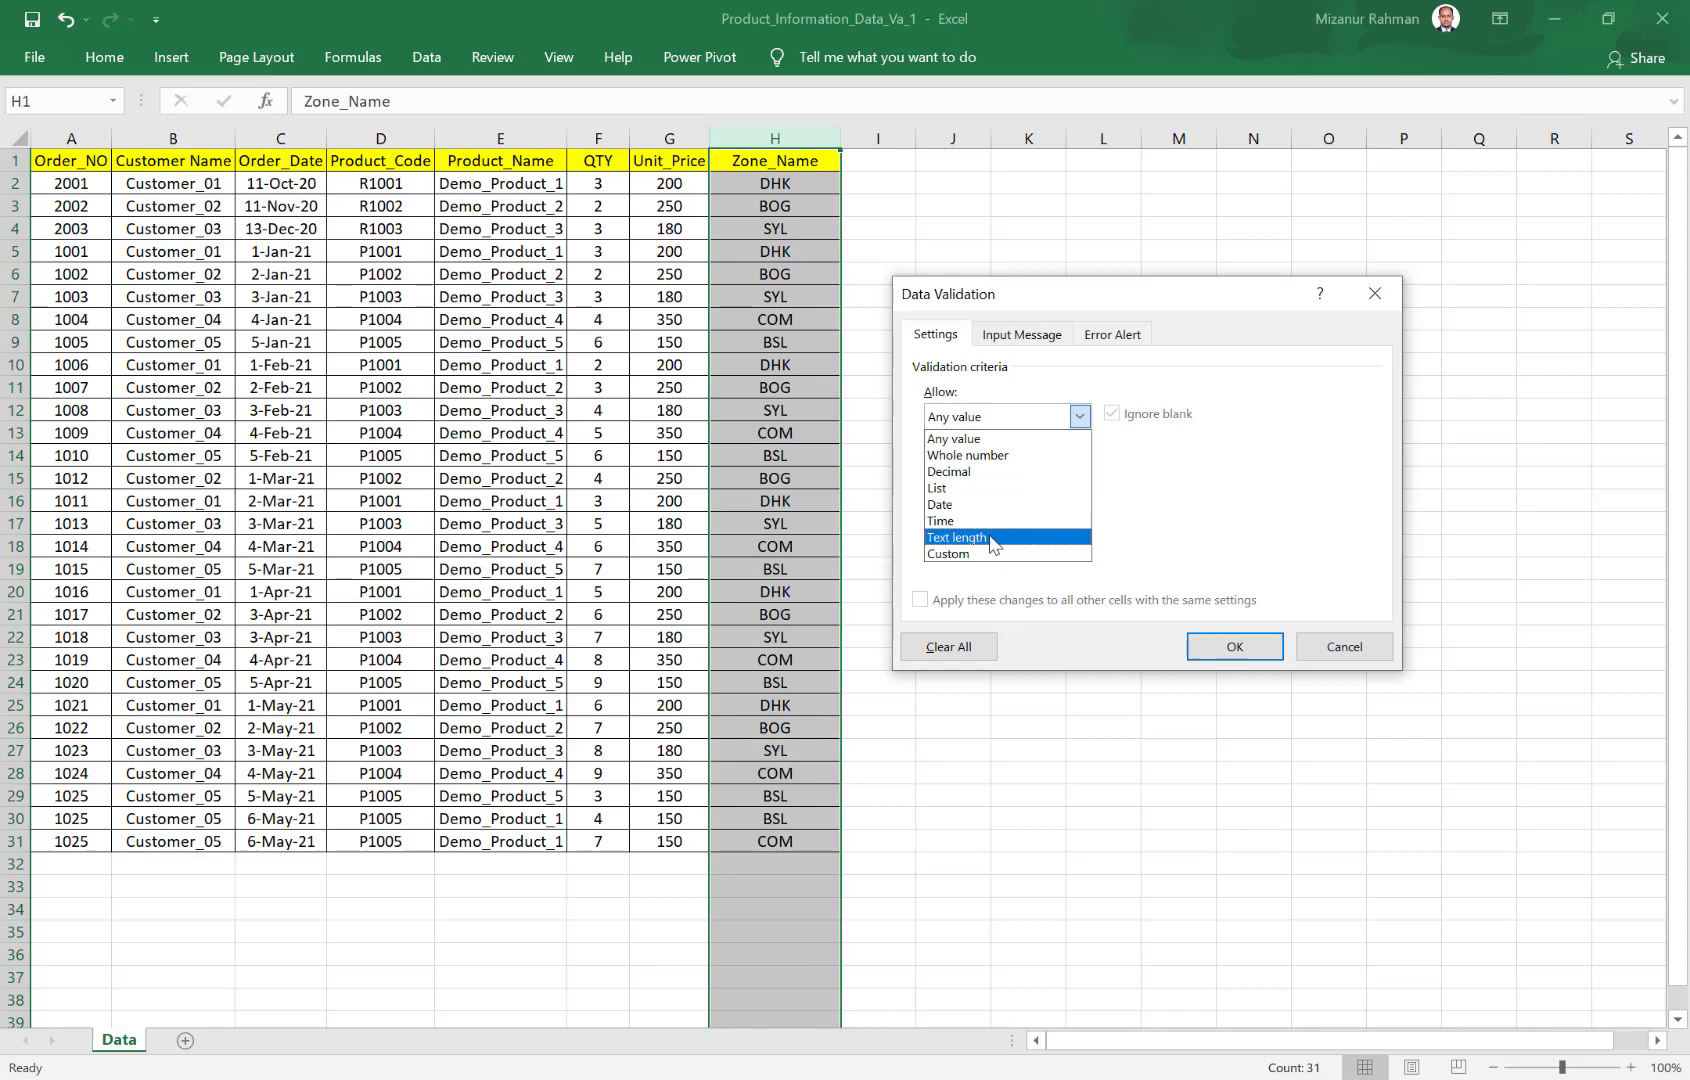
click(994, 539)
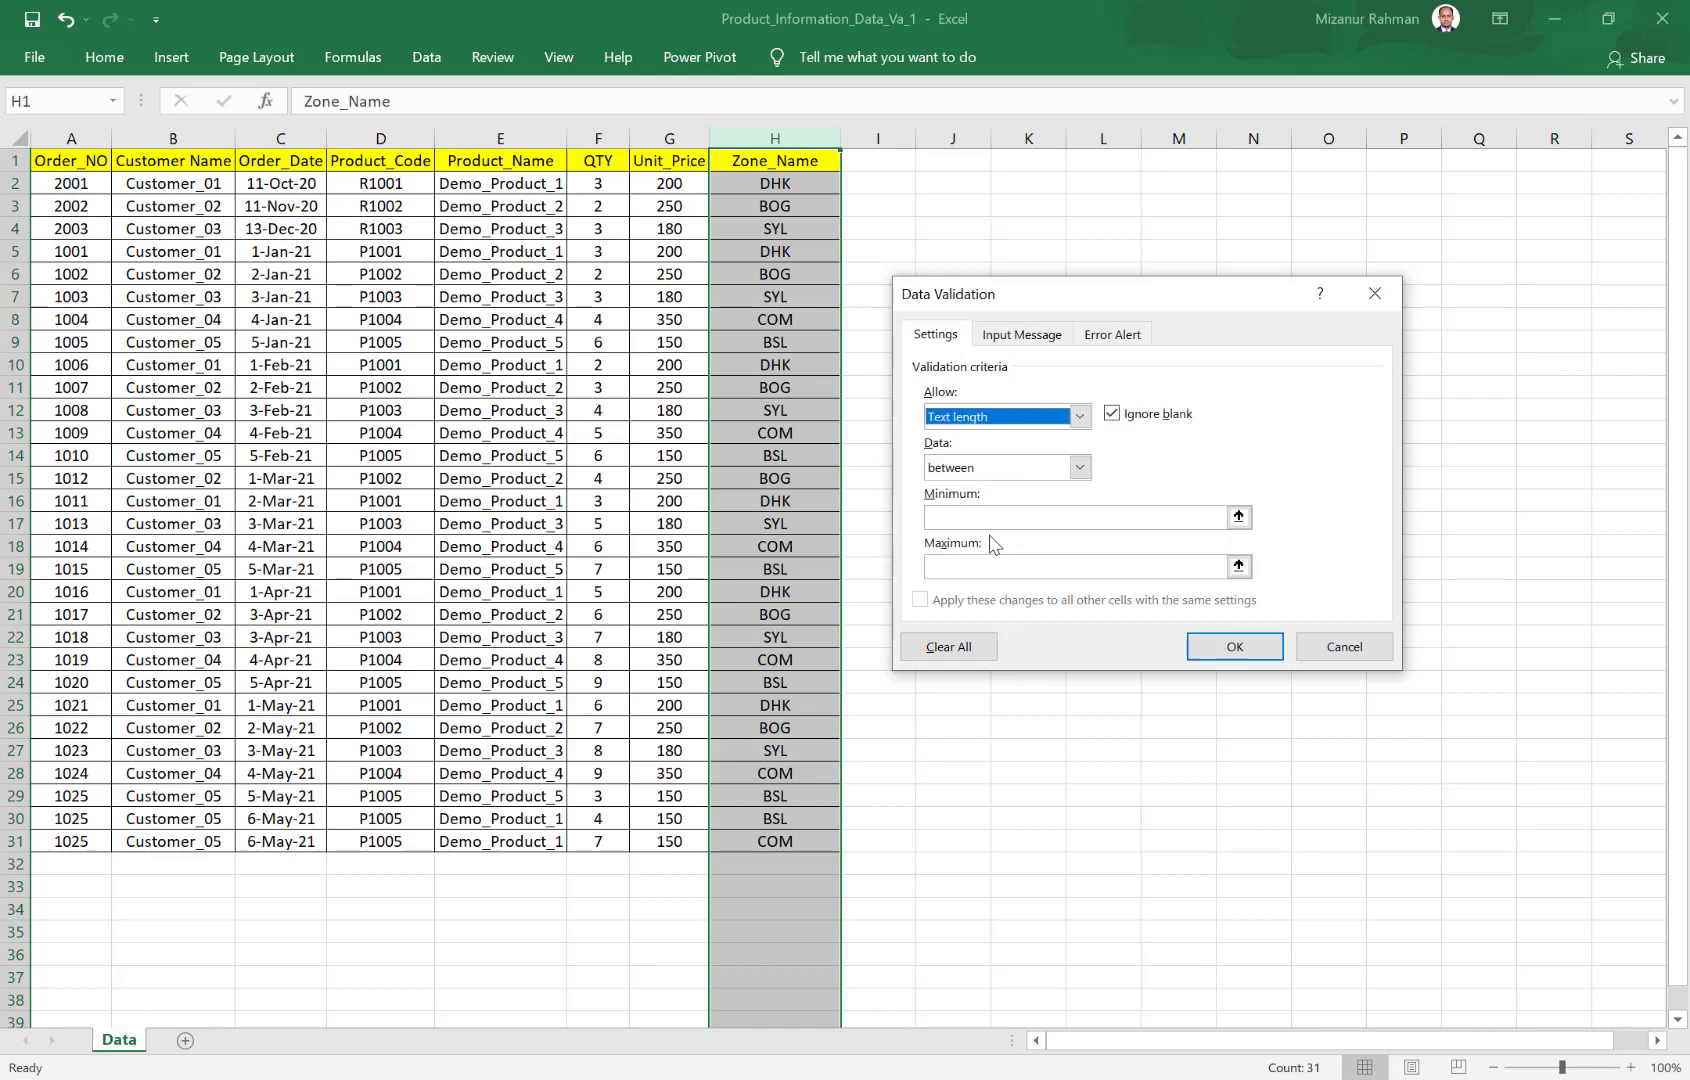
click(1006, 472)
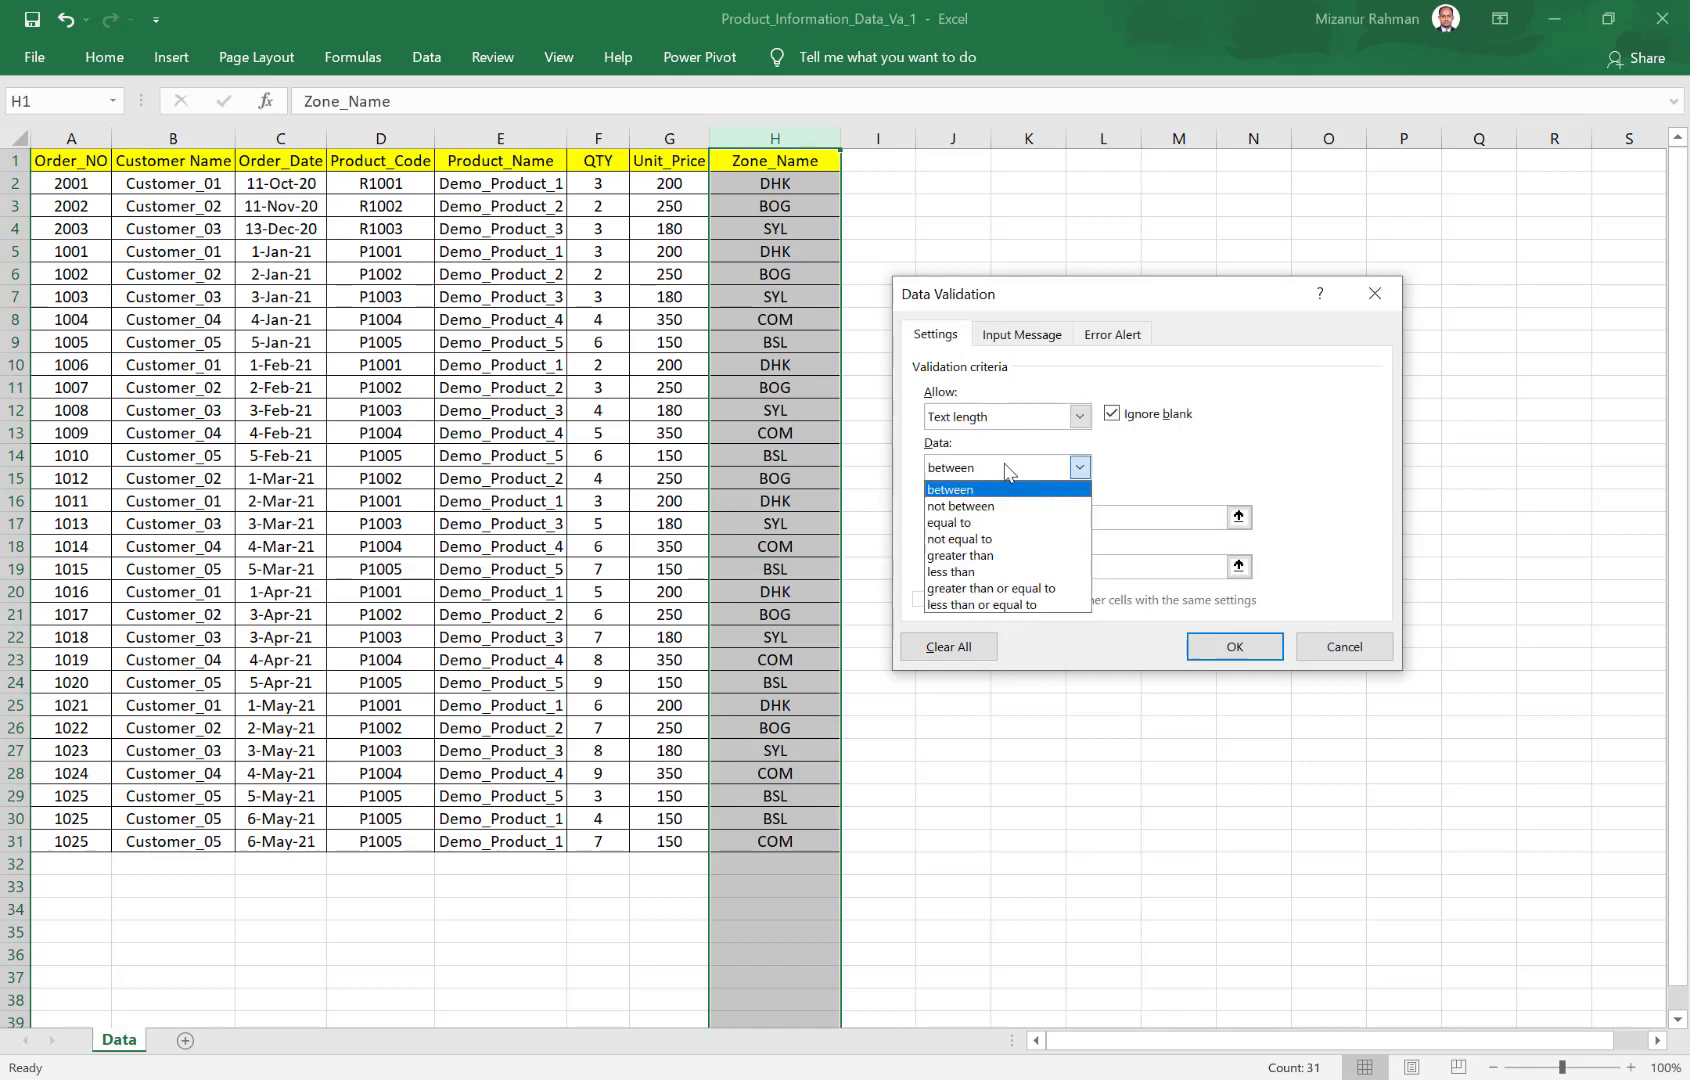
click(999, 526)
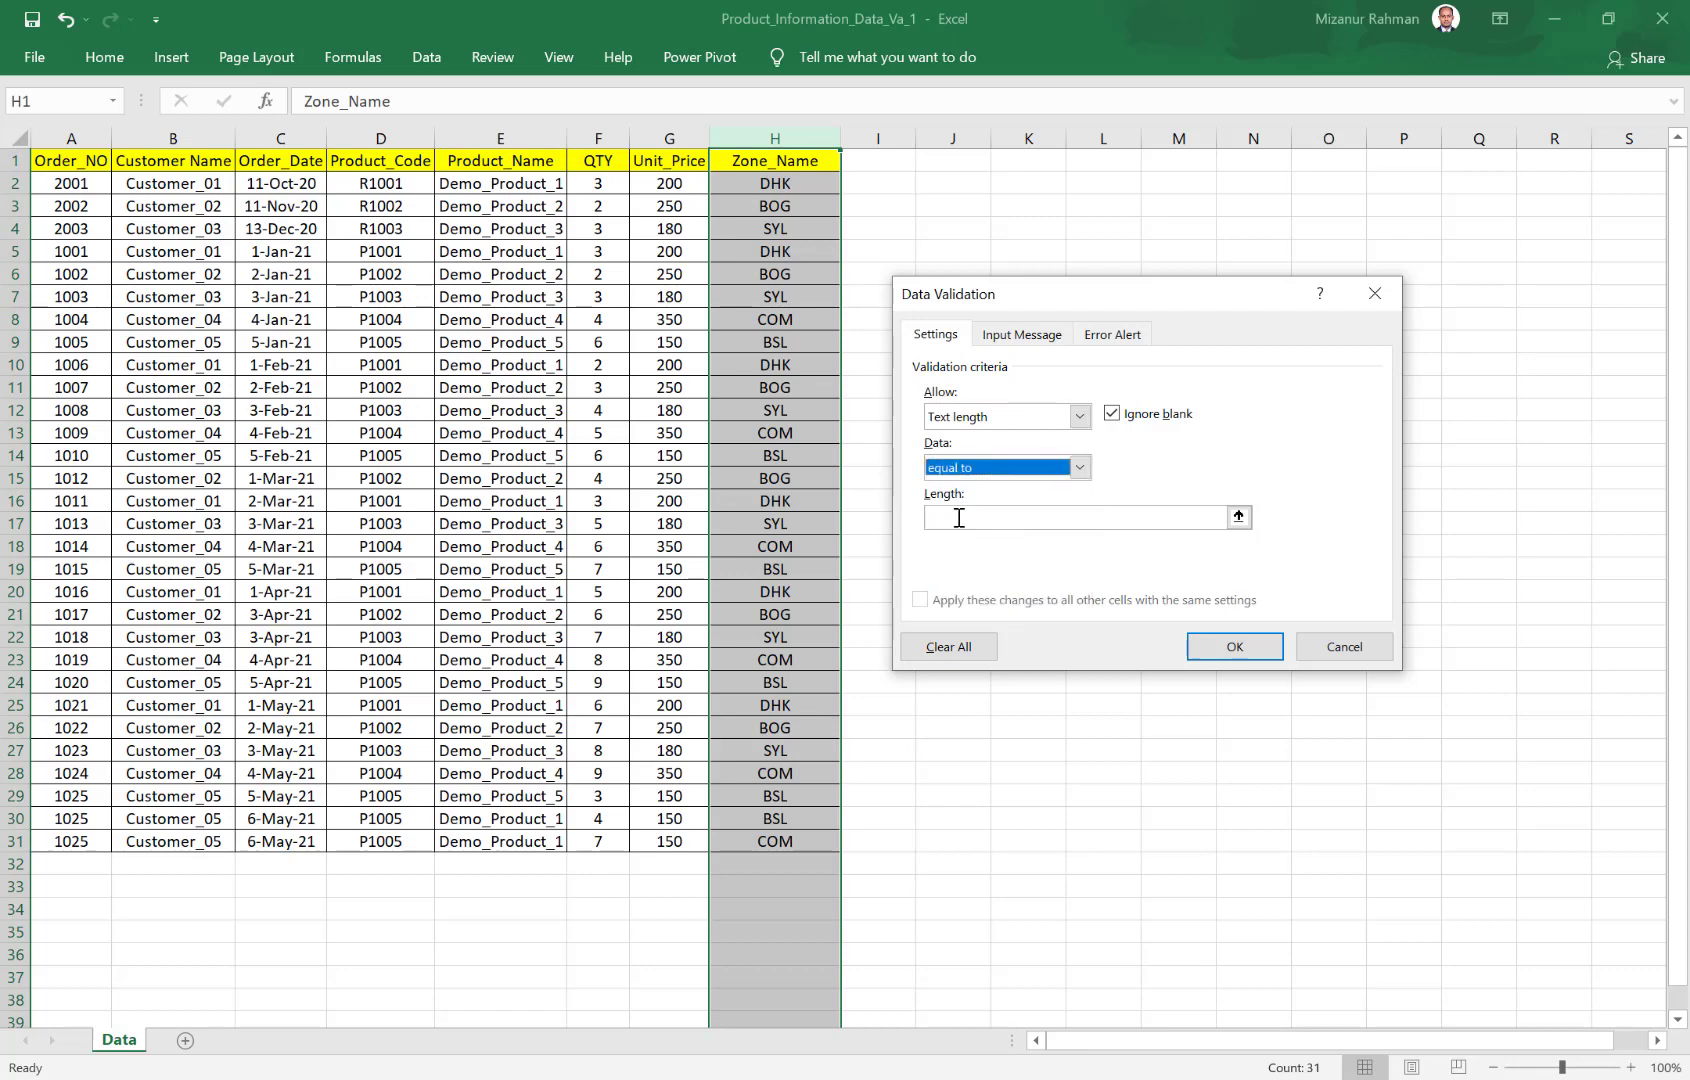
click(975, 516)
text(3)
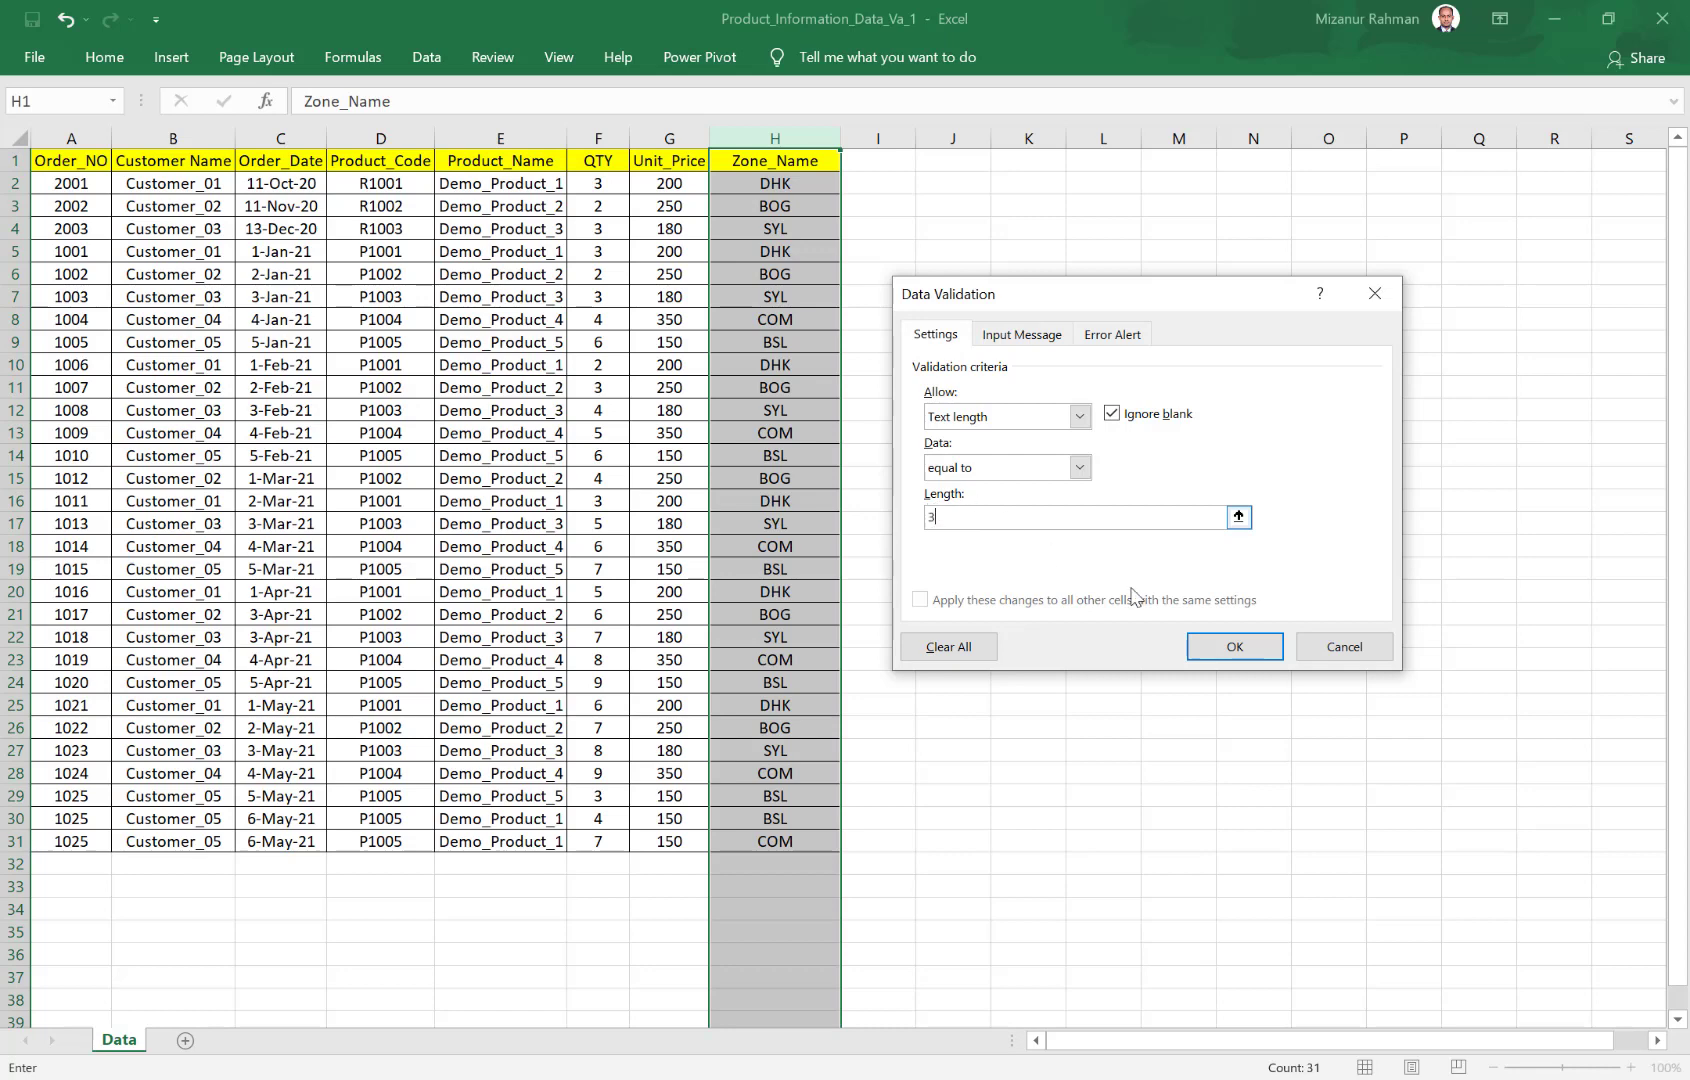
click(1232, 647)
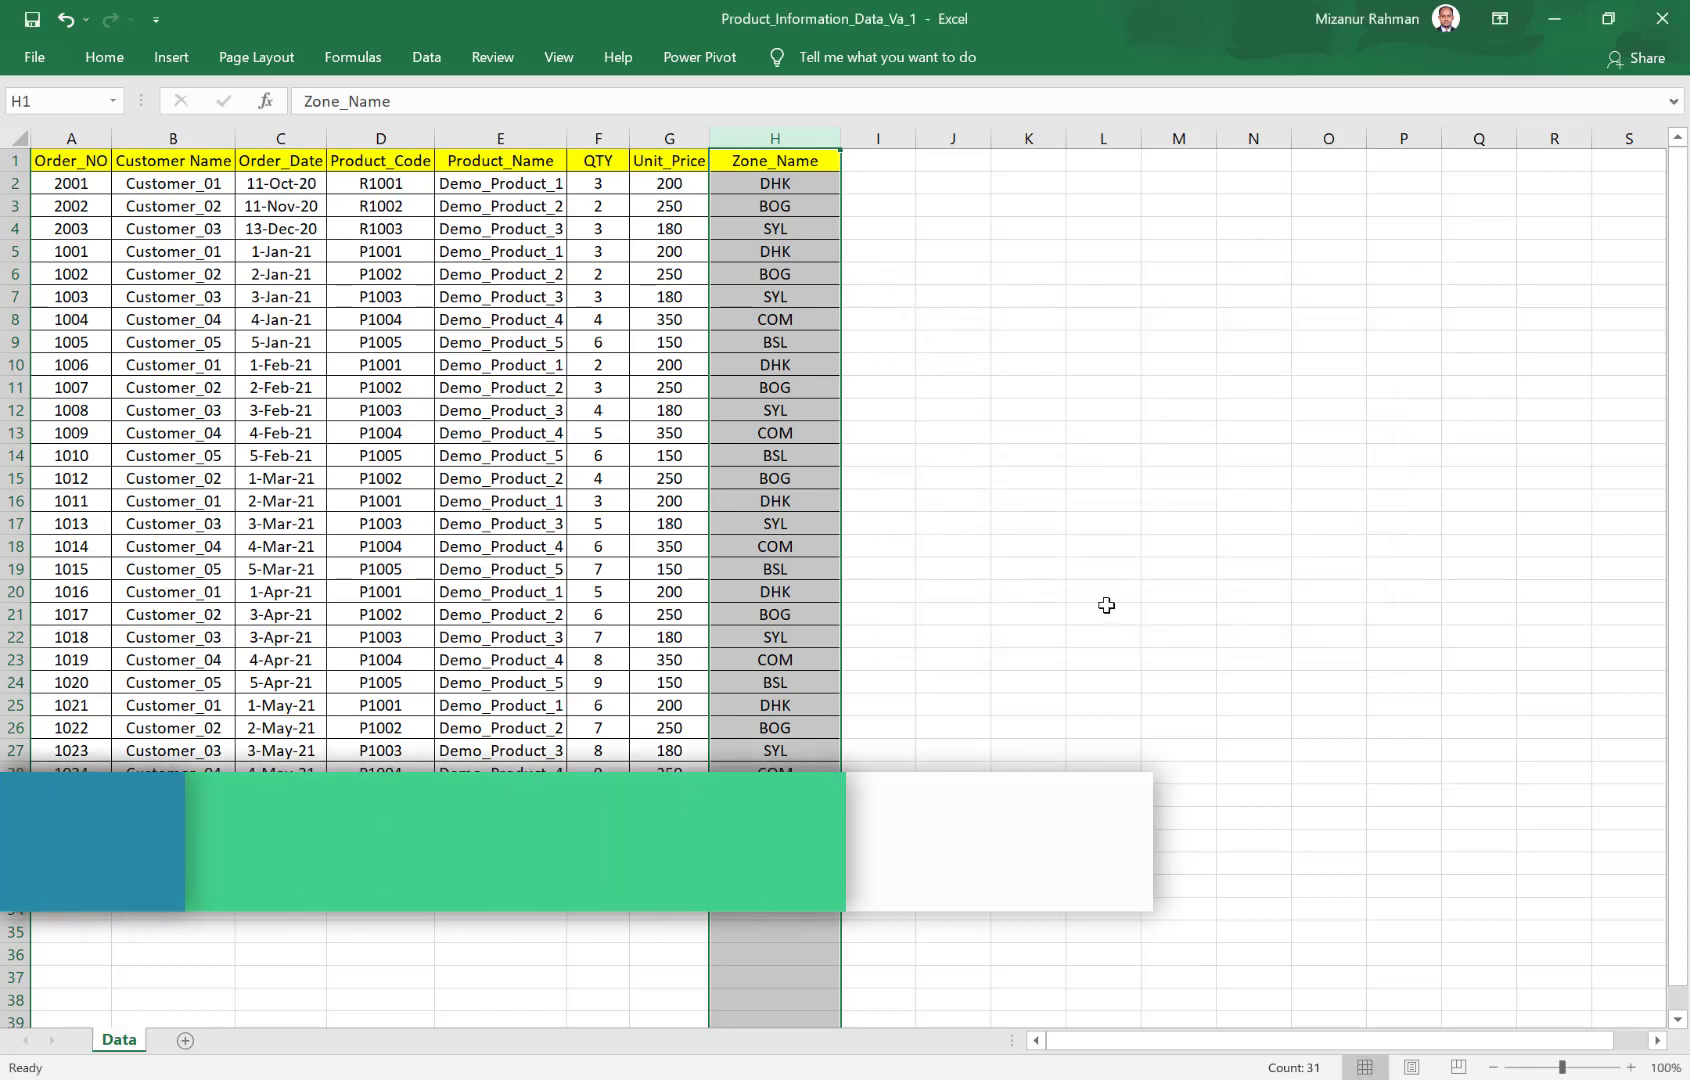
Copy row 31 into row 32 with Ctrl+D and select its Zone_Name cell H32.
click(775, 863)
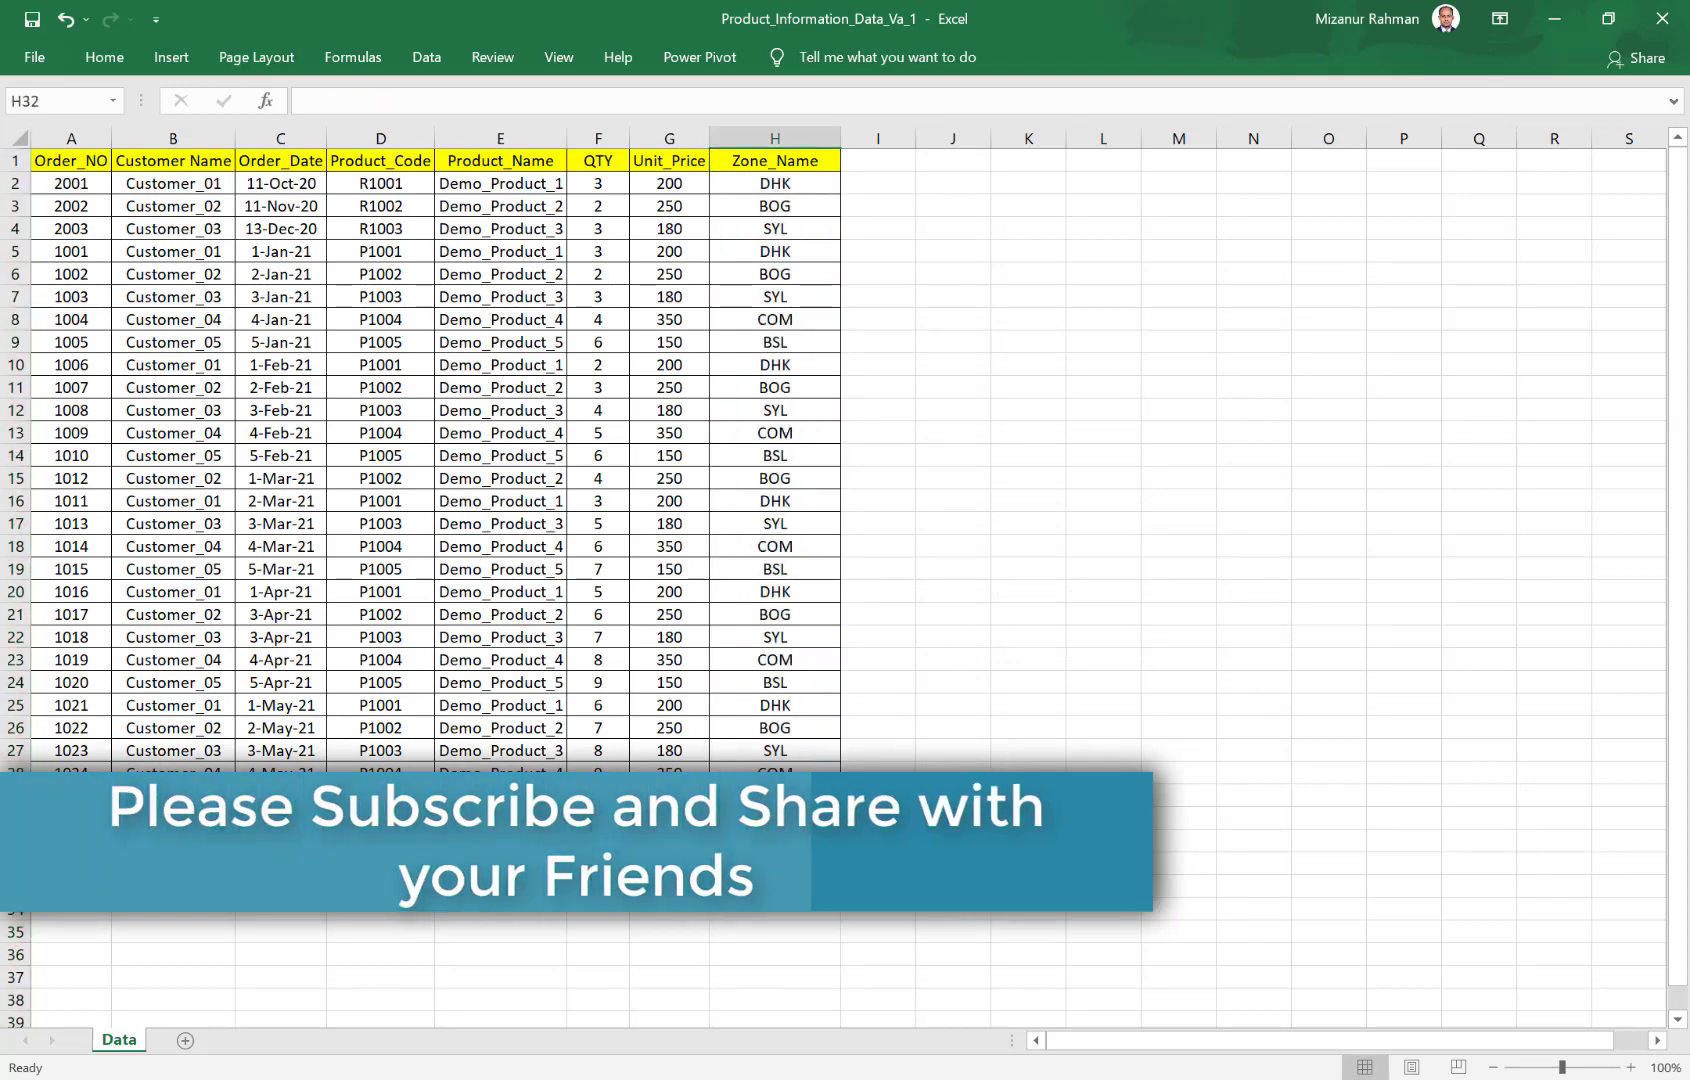
drag(71, 841, 674, 841)
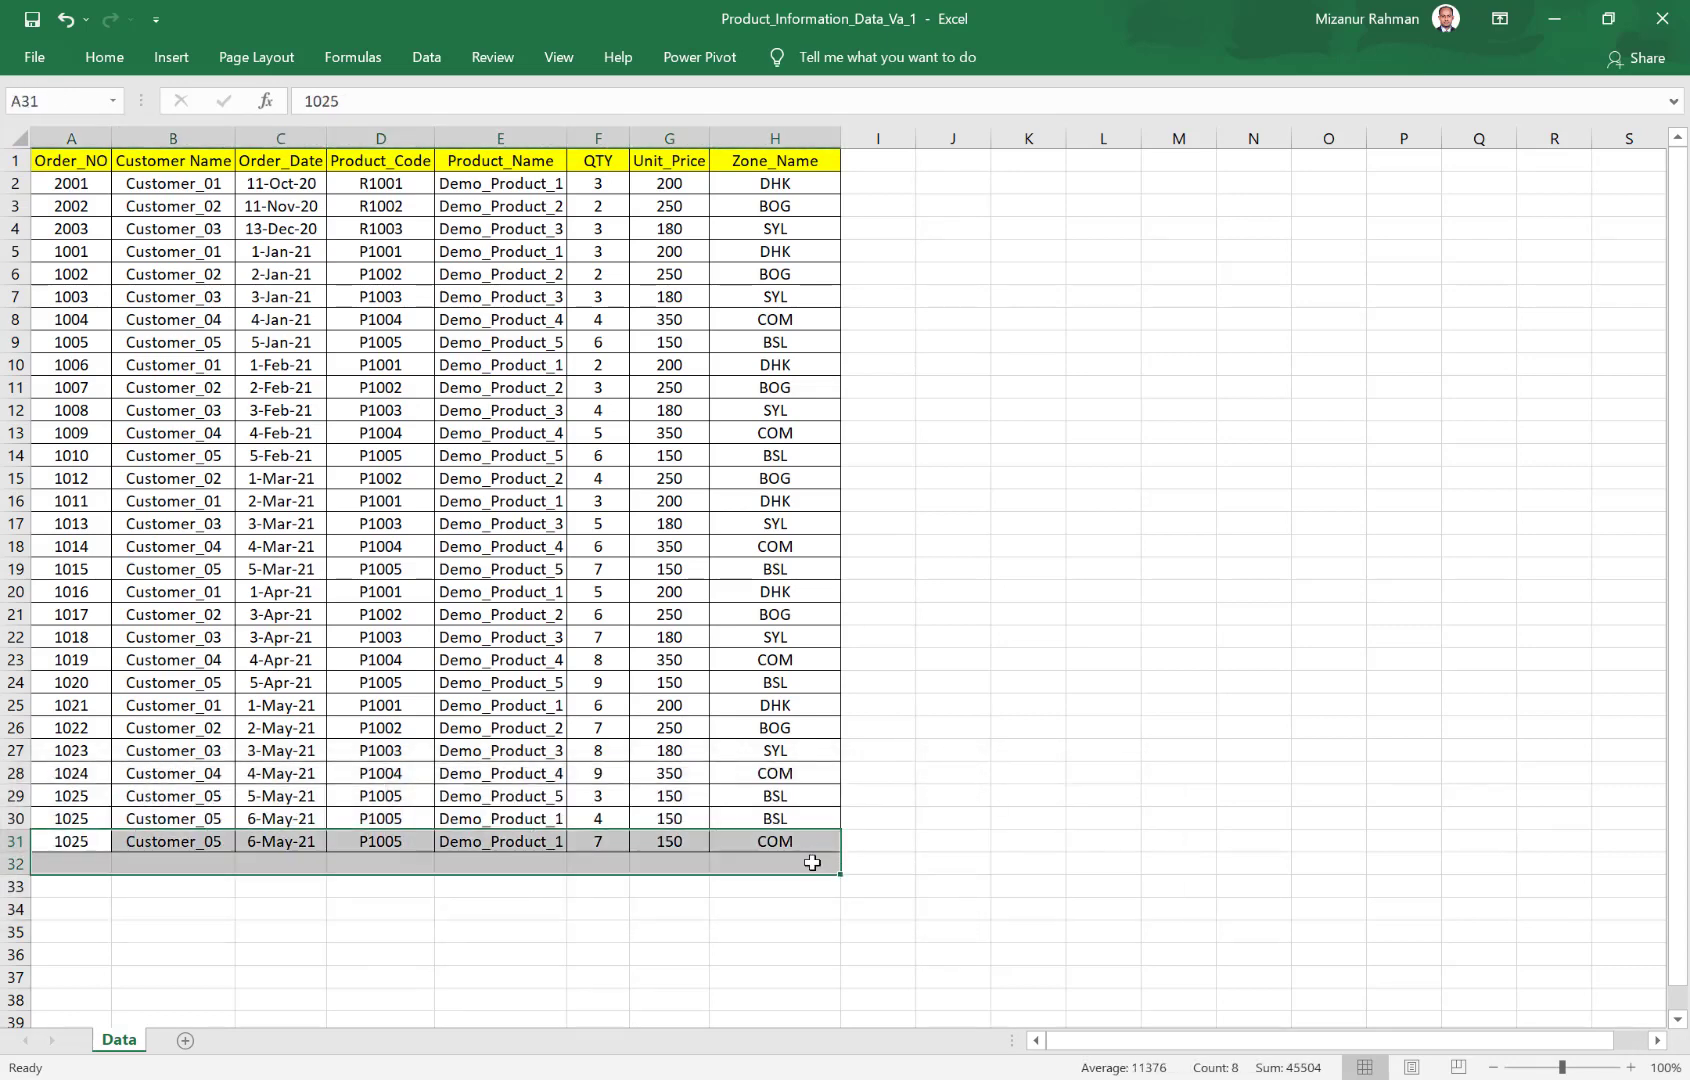
drag(713, 841, 812, 863)
key(ctrl+d)
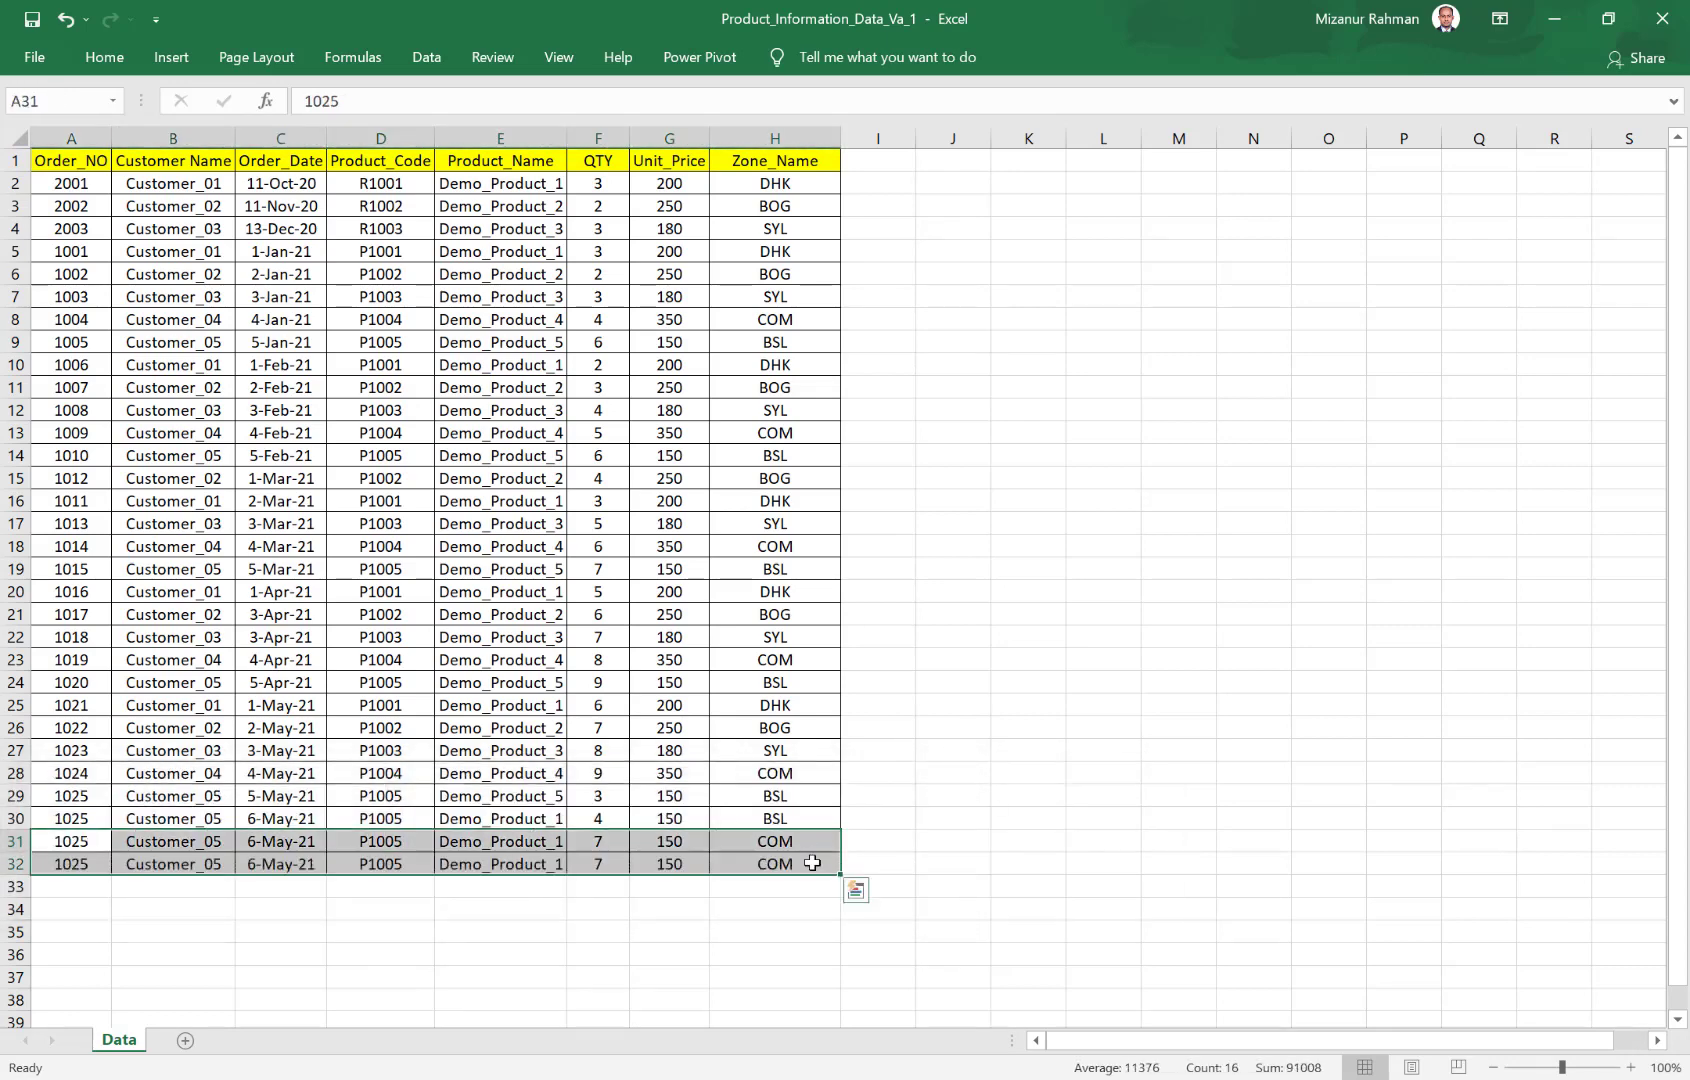
click(856, 890)
click(775, 863)
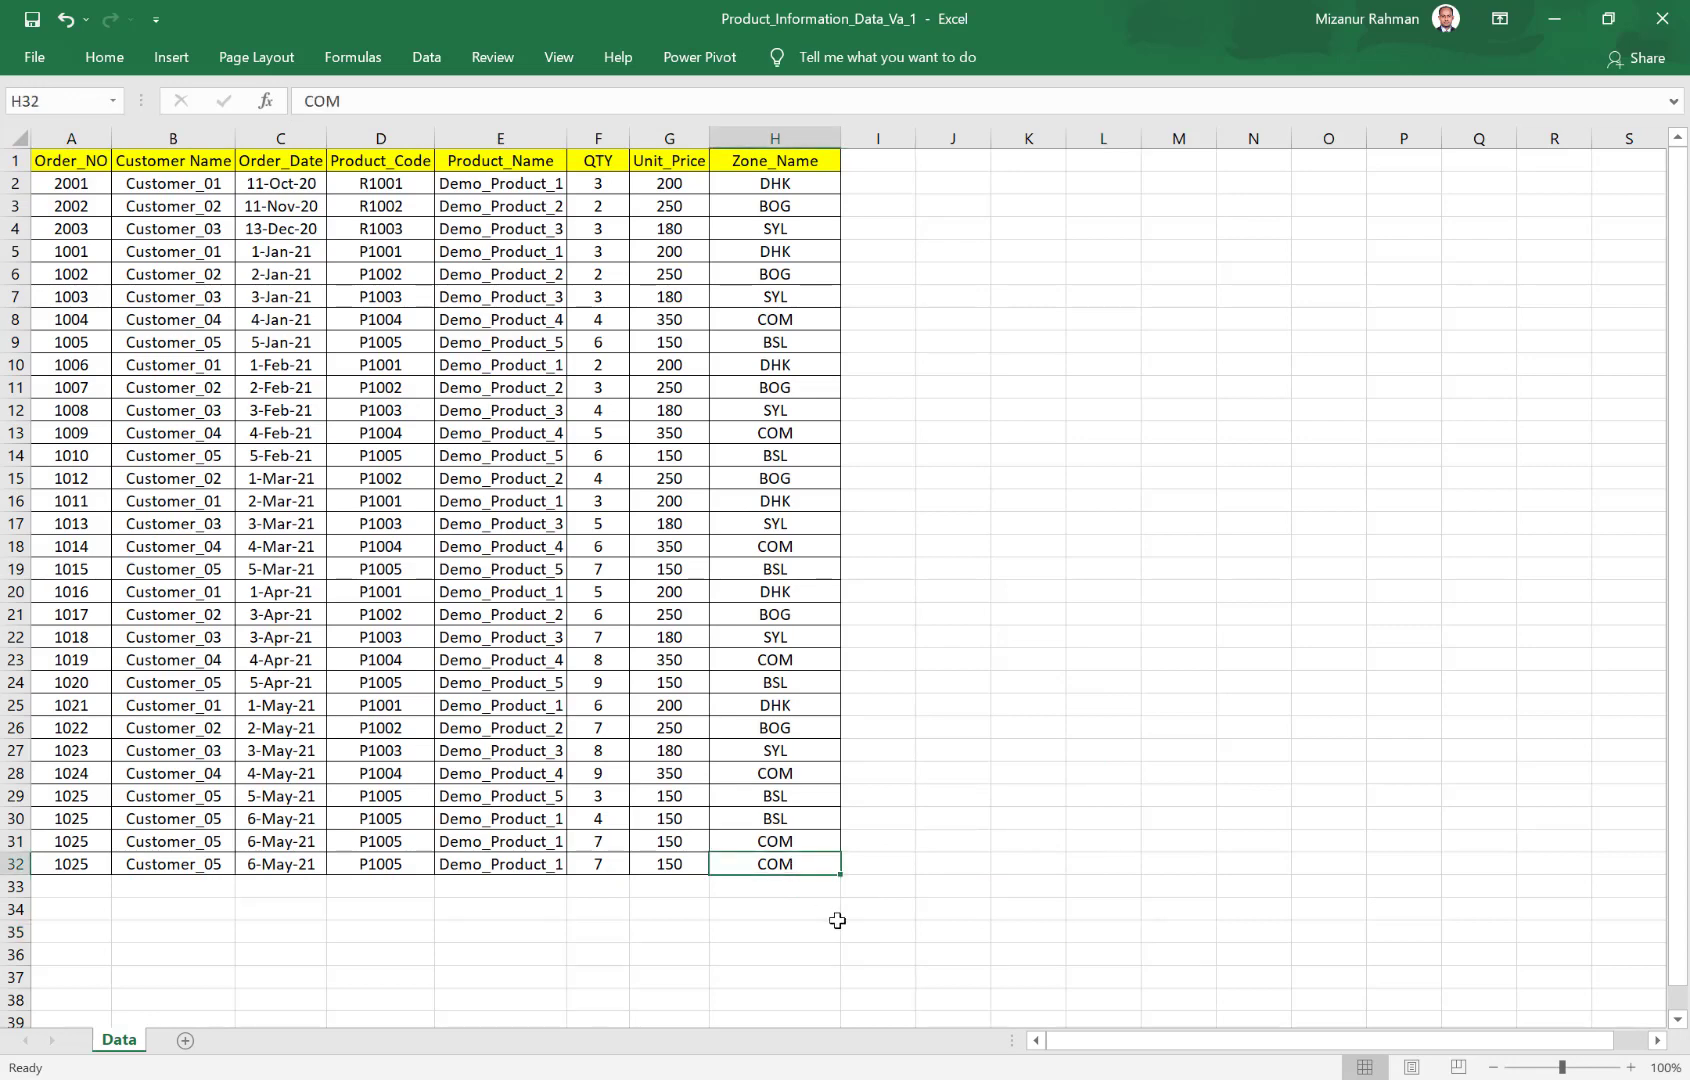
text(BSLQ)
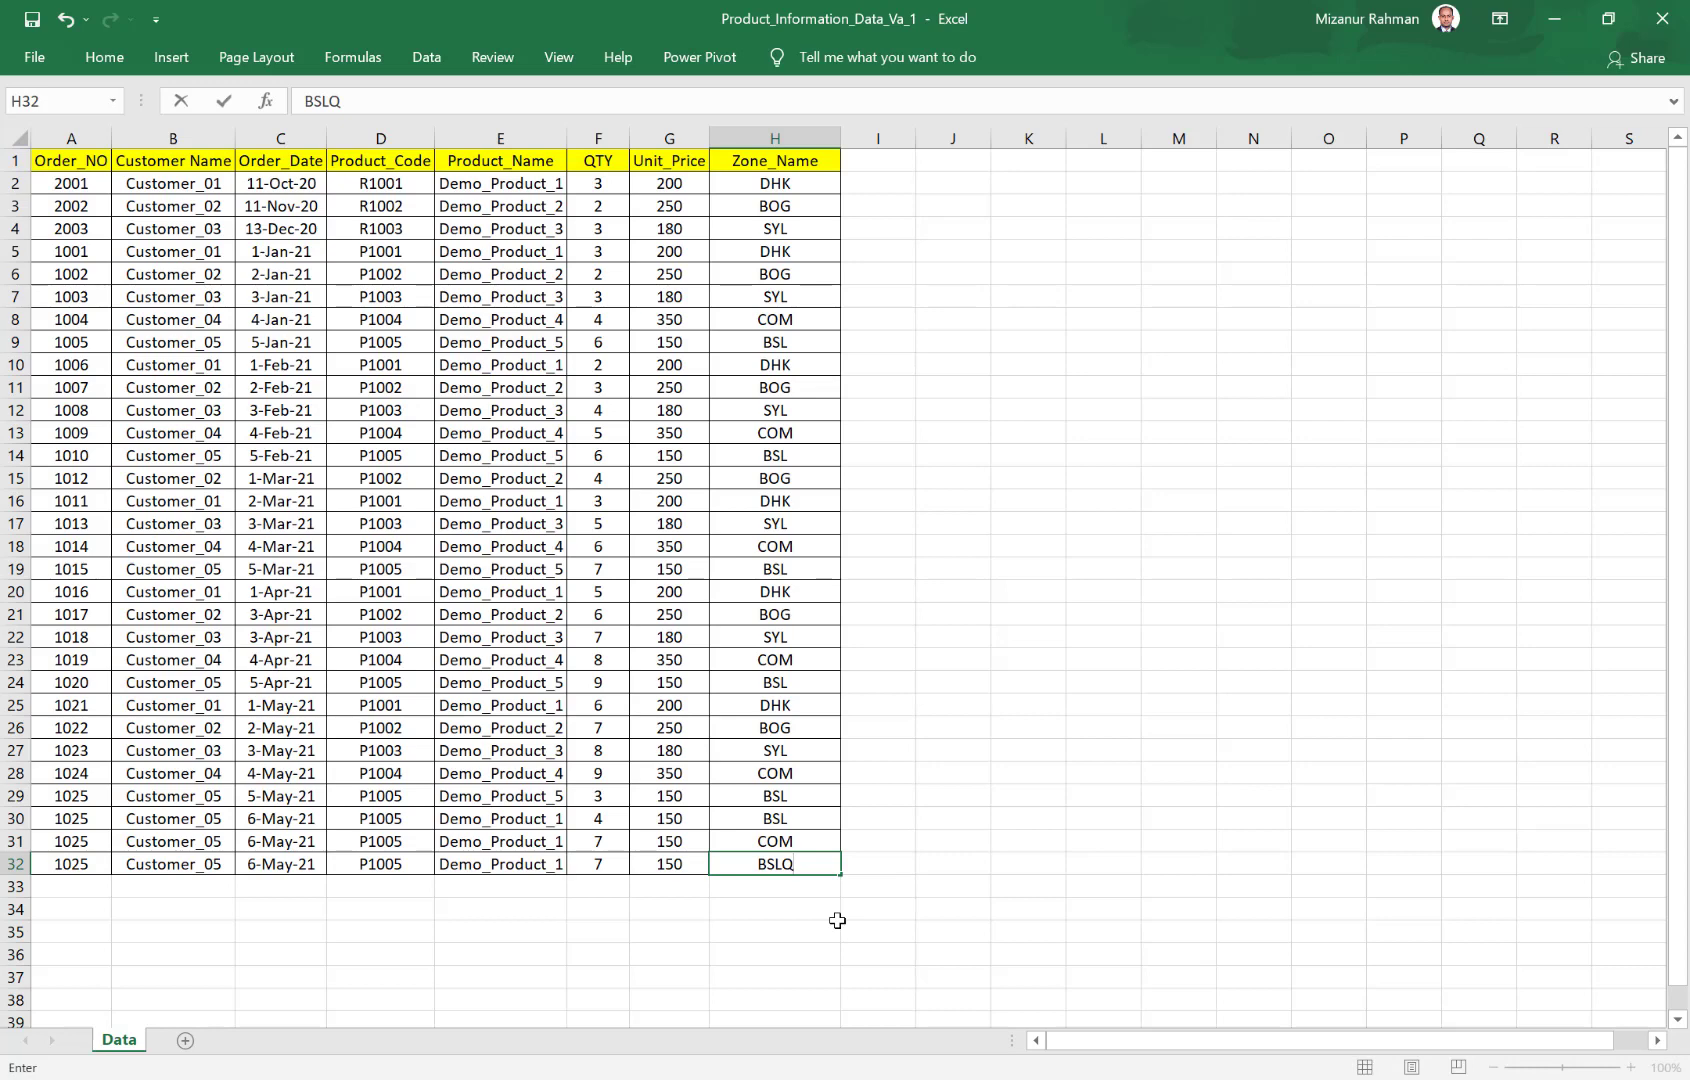
Commit BSLQ, cancel the length-rule error, then enter ABC in H32.
key(Return)
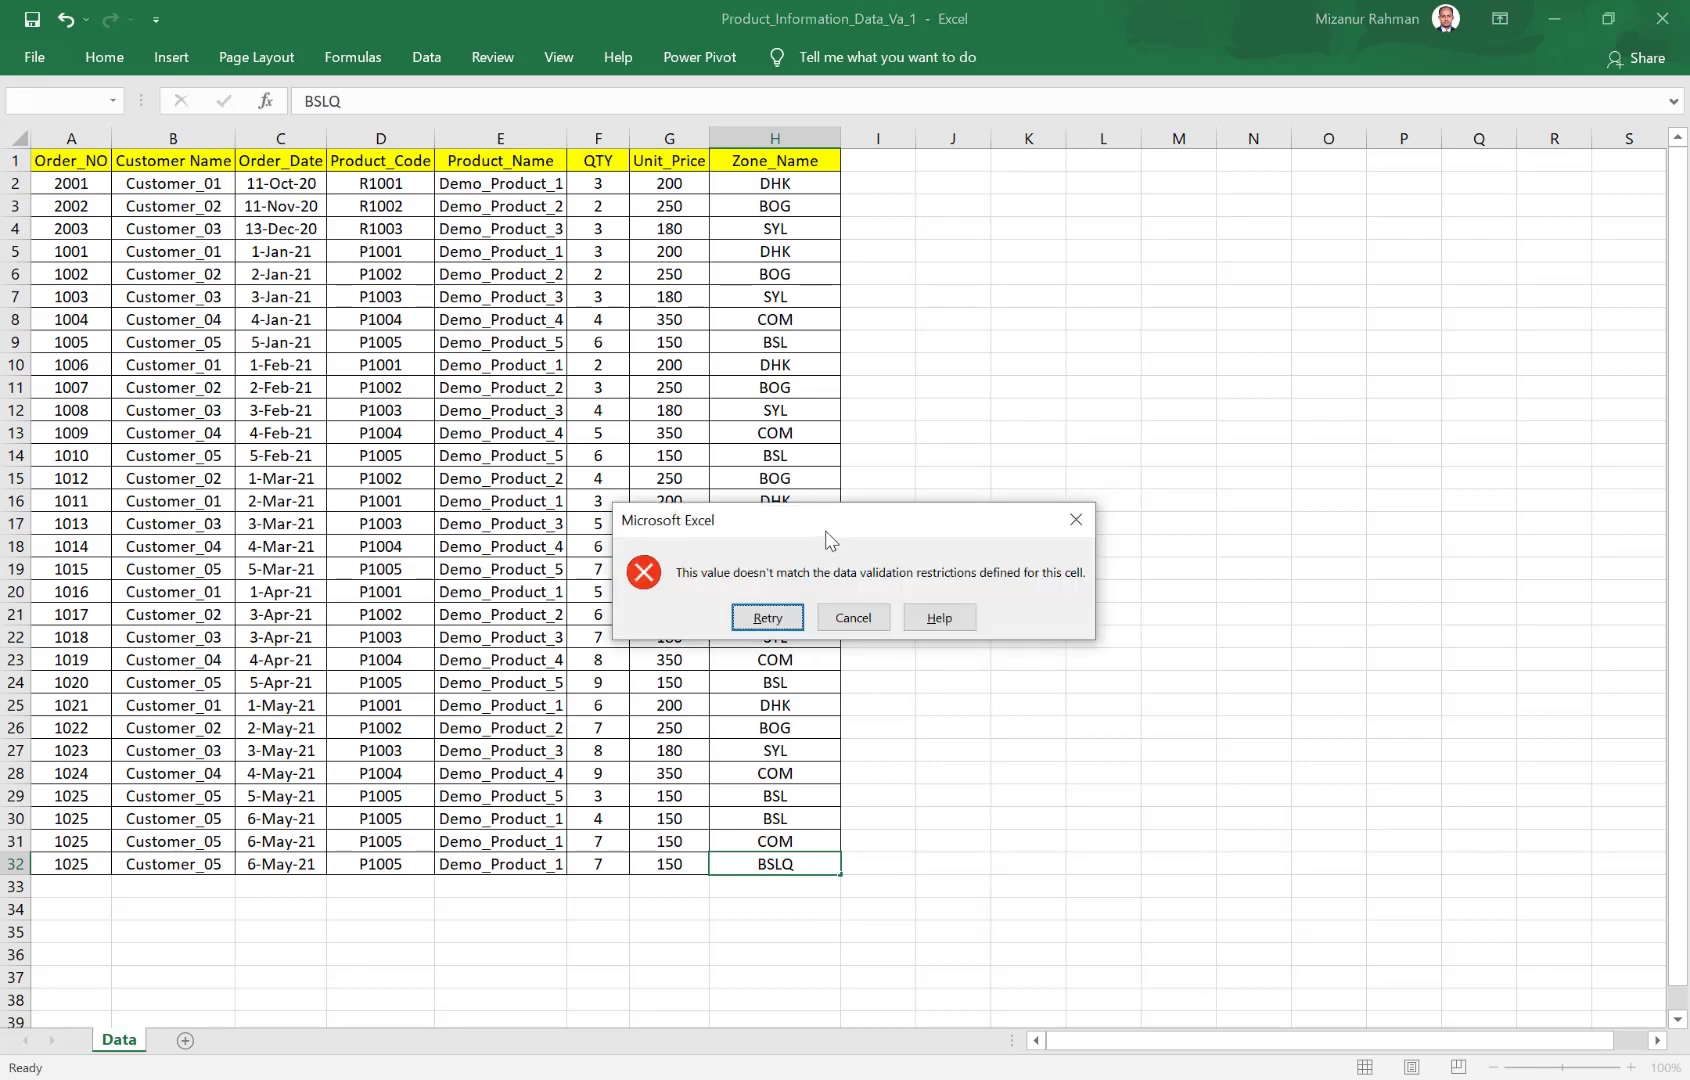
mouse_move(828, 539)
mouse_down()
mouse_move(1131, 709)
mouse_move(1087, 709)
mouse_move(1099, 695)
mouse_up()
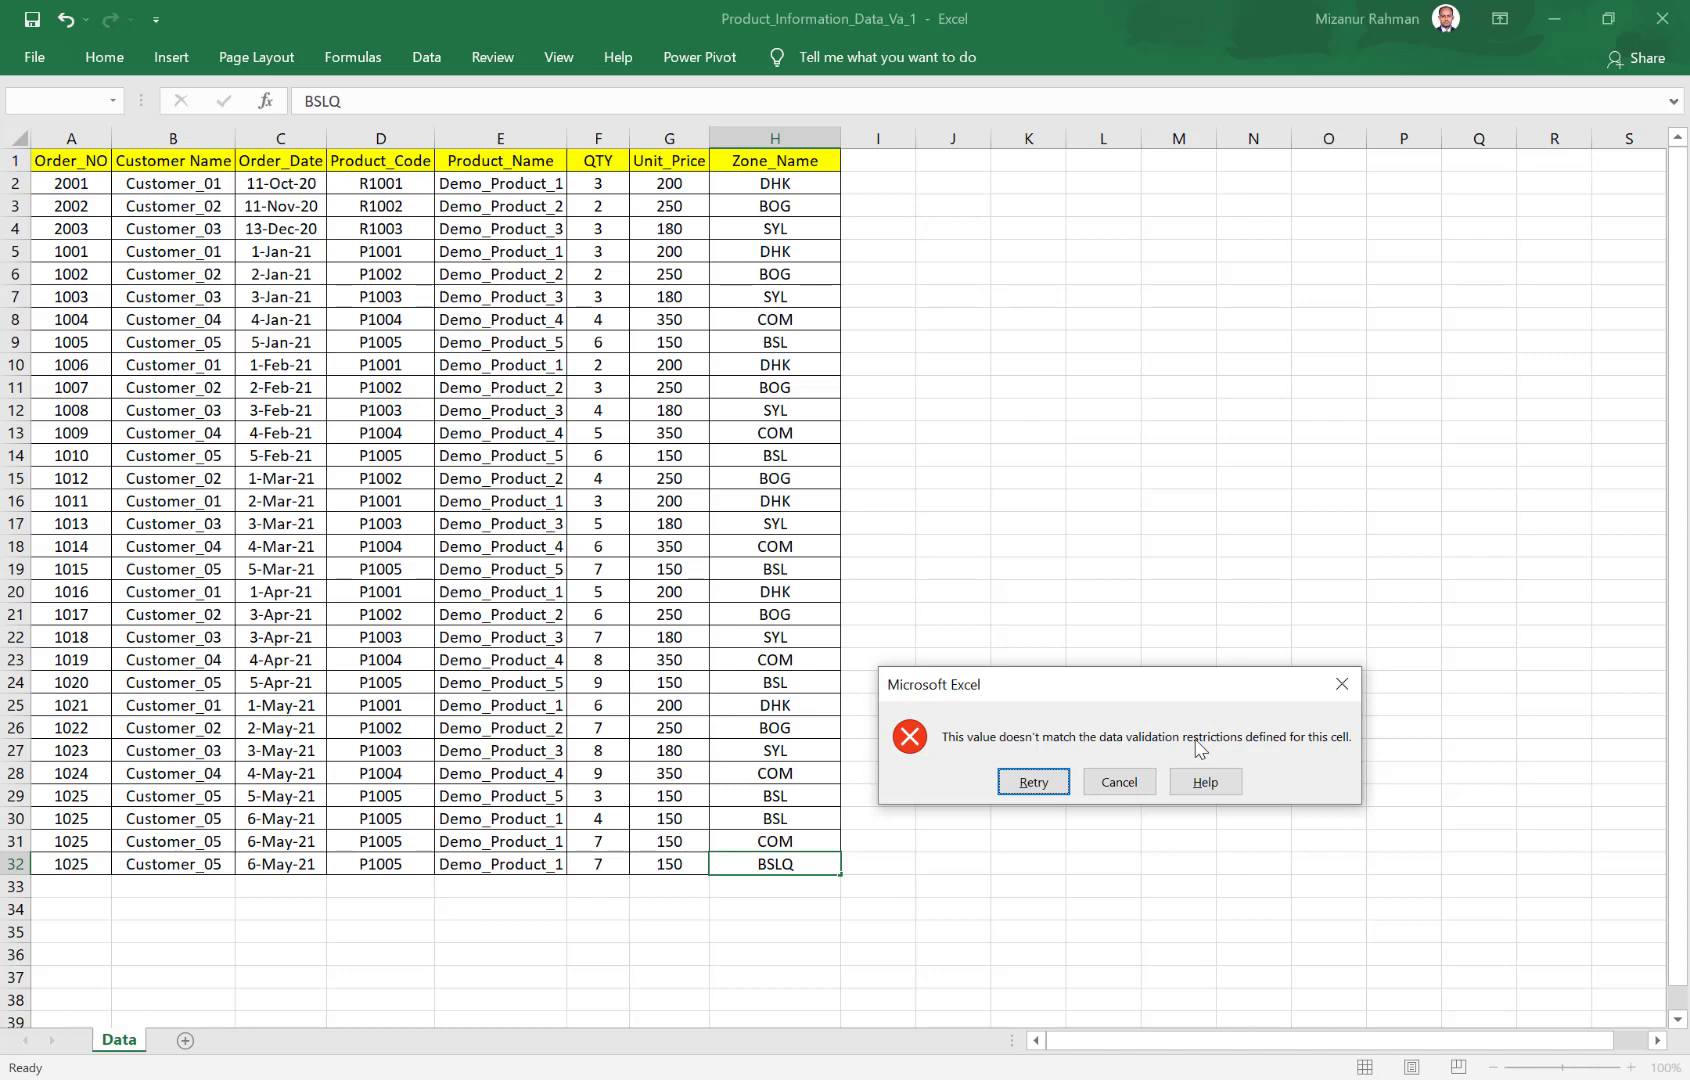
click(1120, 782)
double_click(803, 861)
text(ABC)
key(Return)
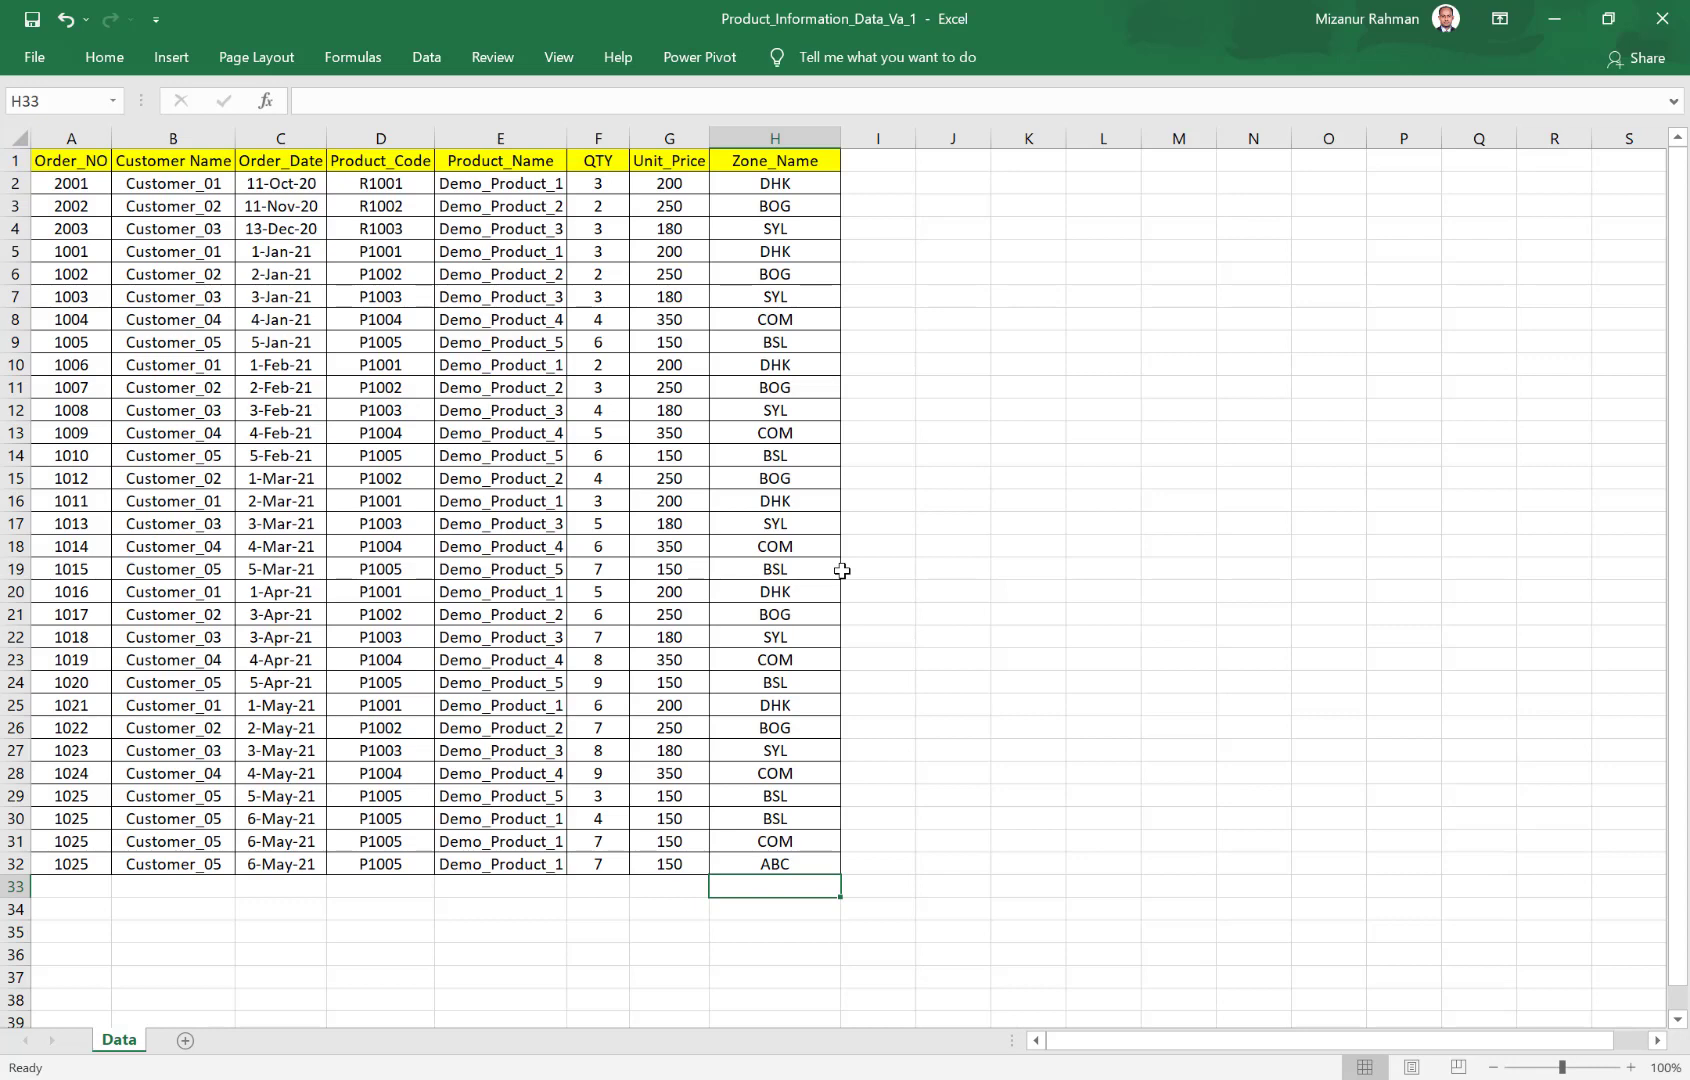
double_click(818, 863)
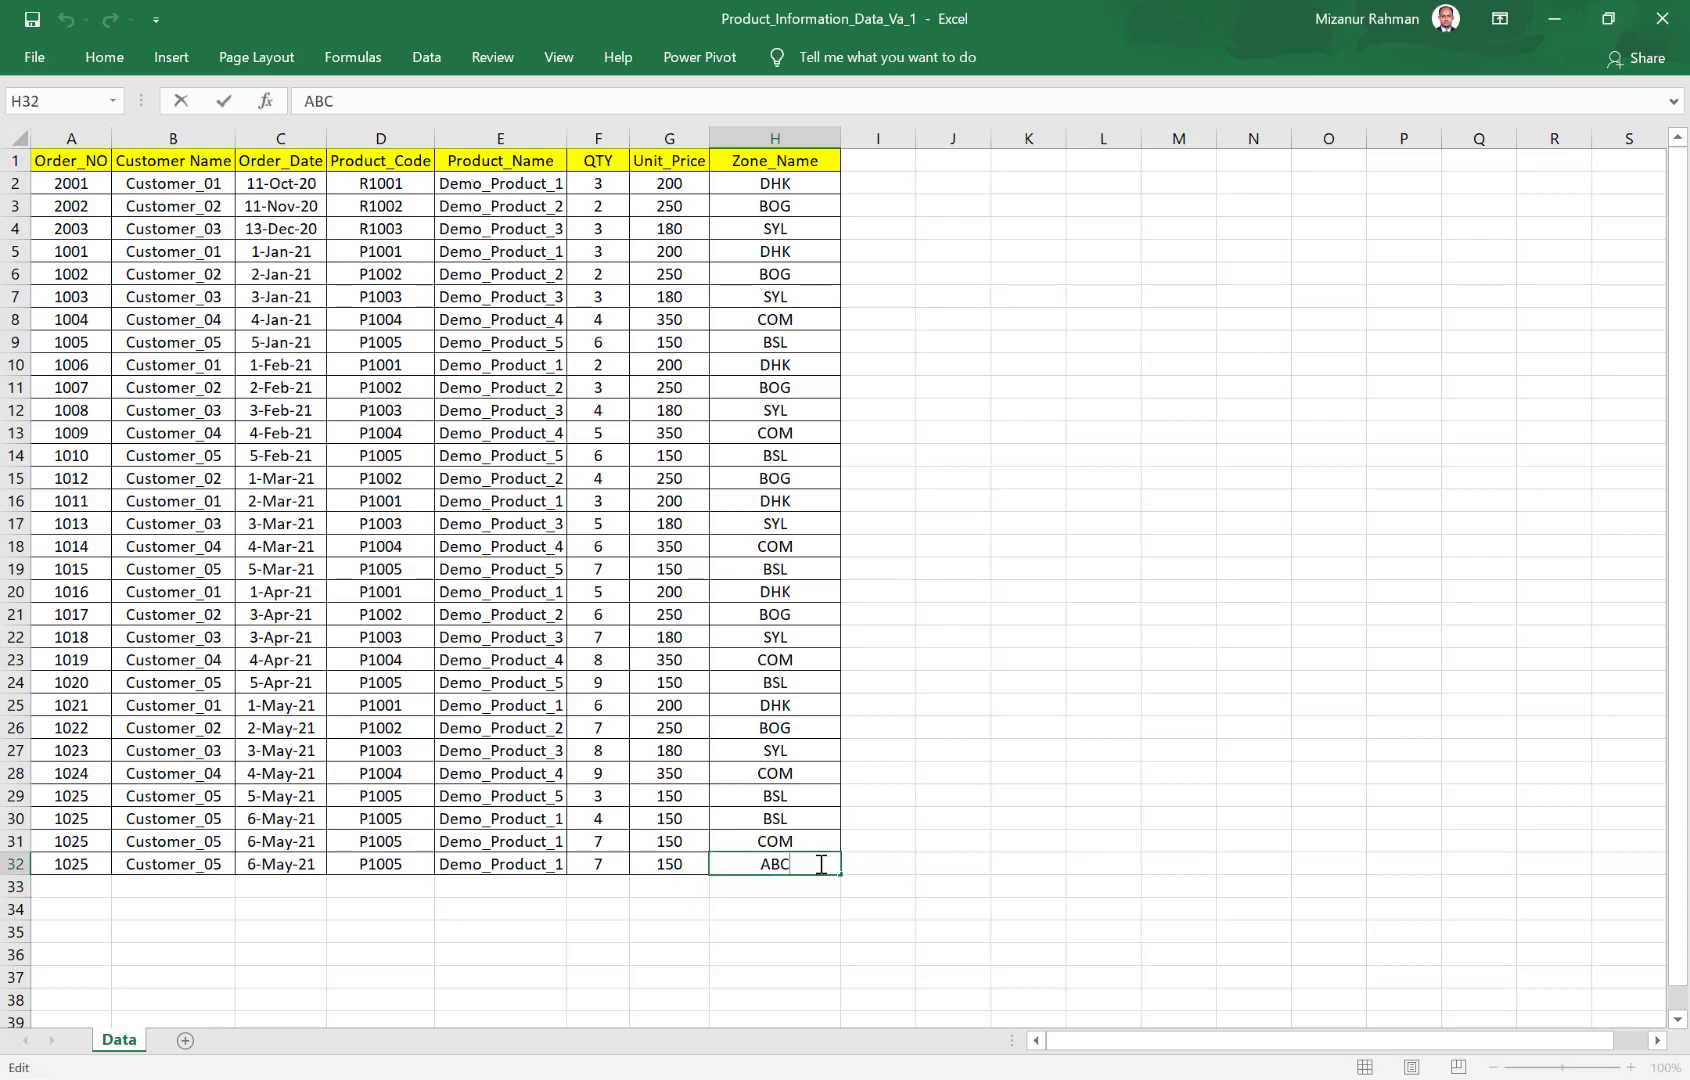
text(Q)
key(Return)
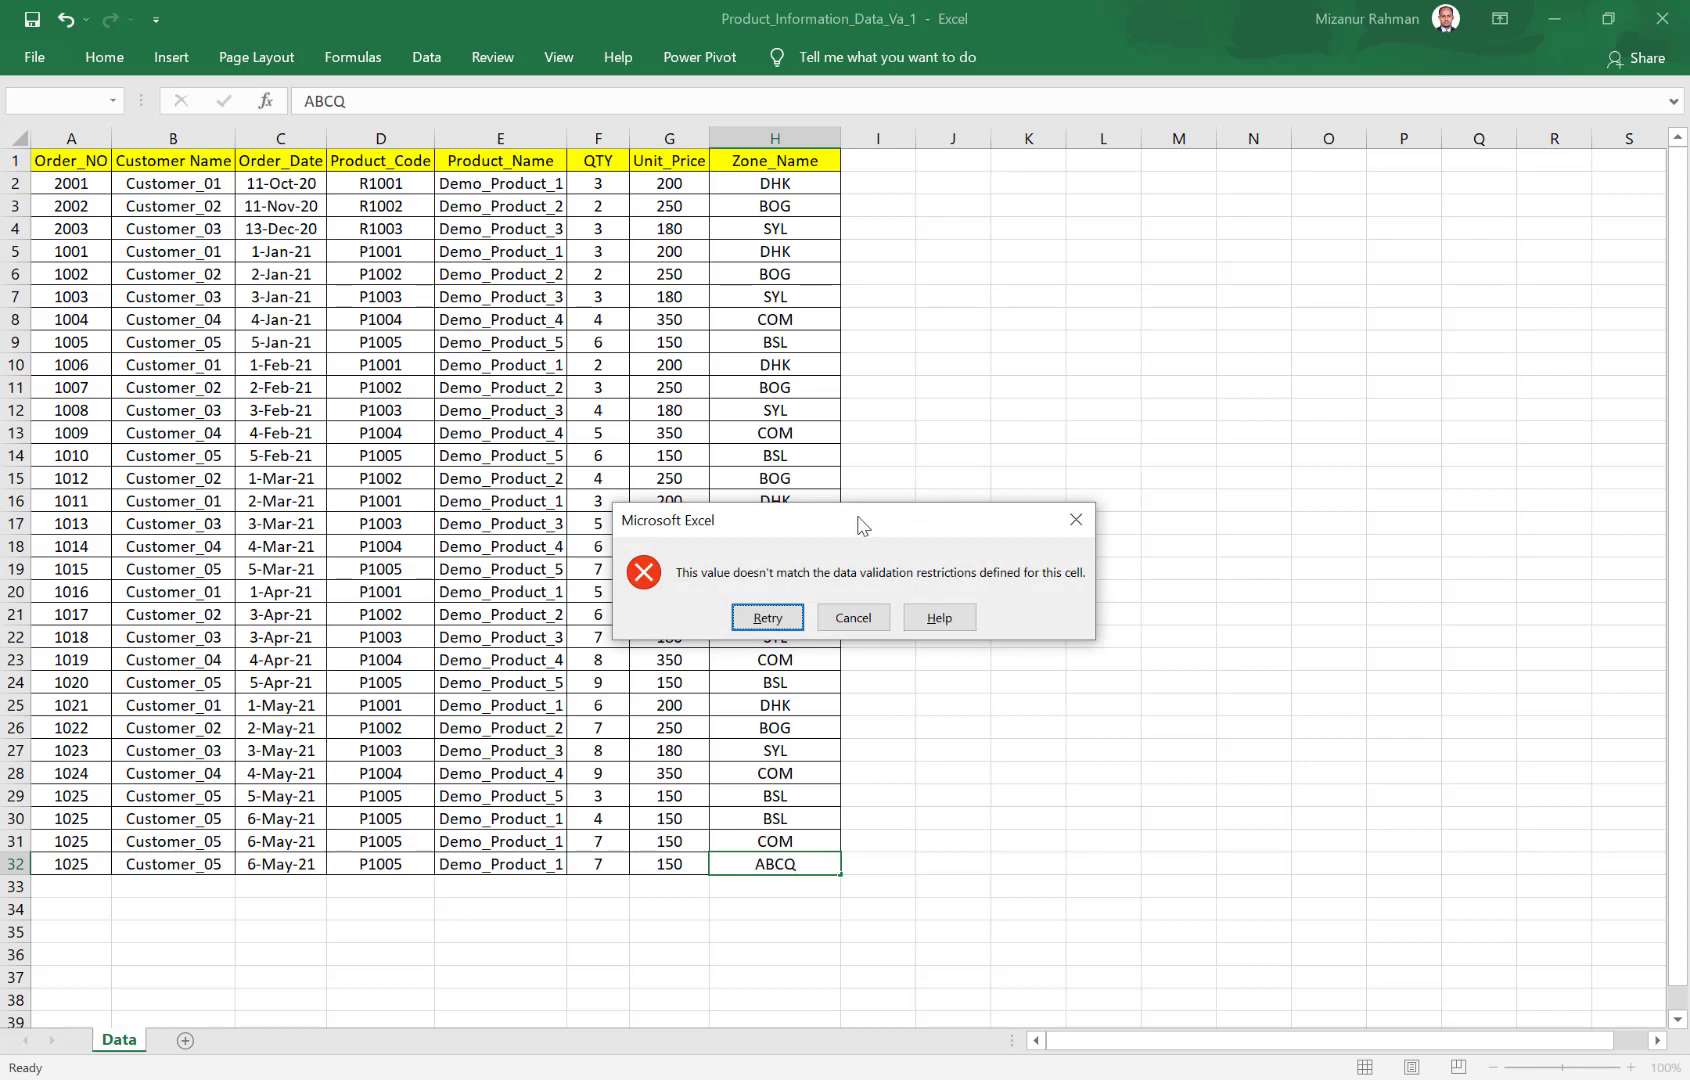
drag(859, 519, 1162, 590)
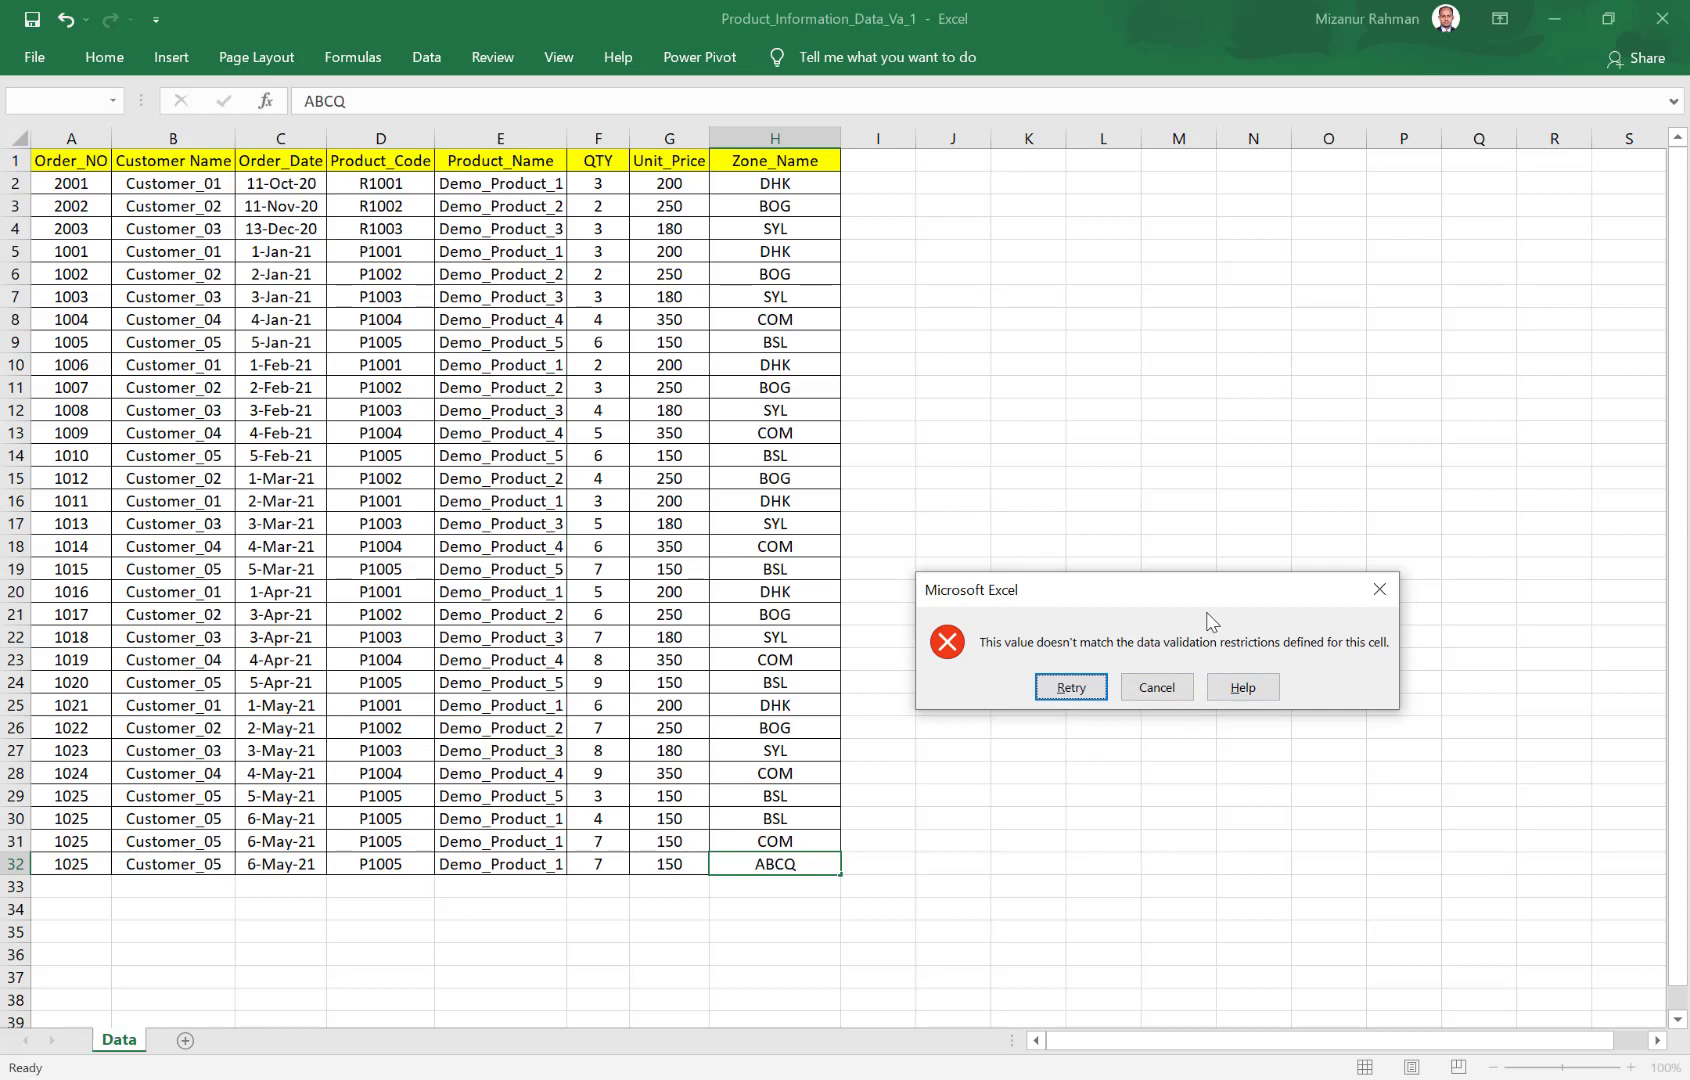
click(1379, 590)
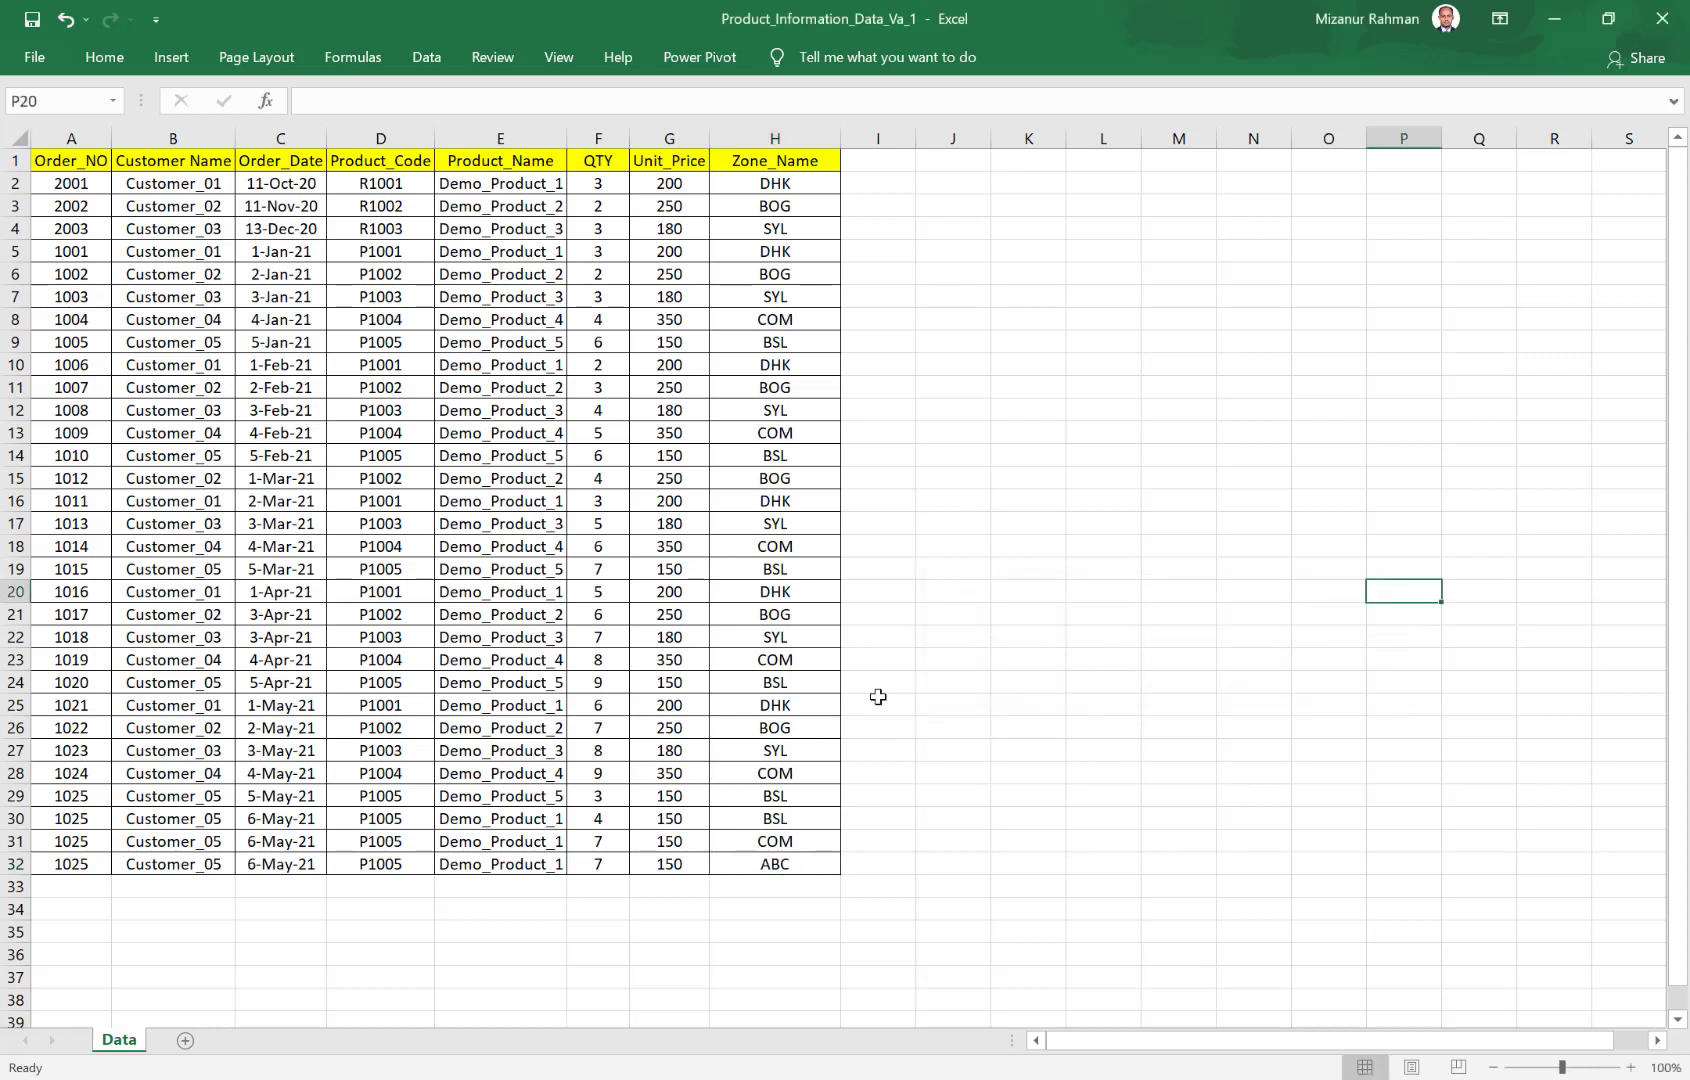
click(871, 864)
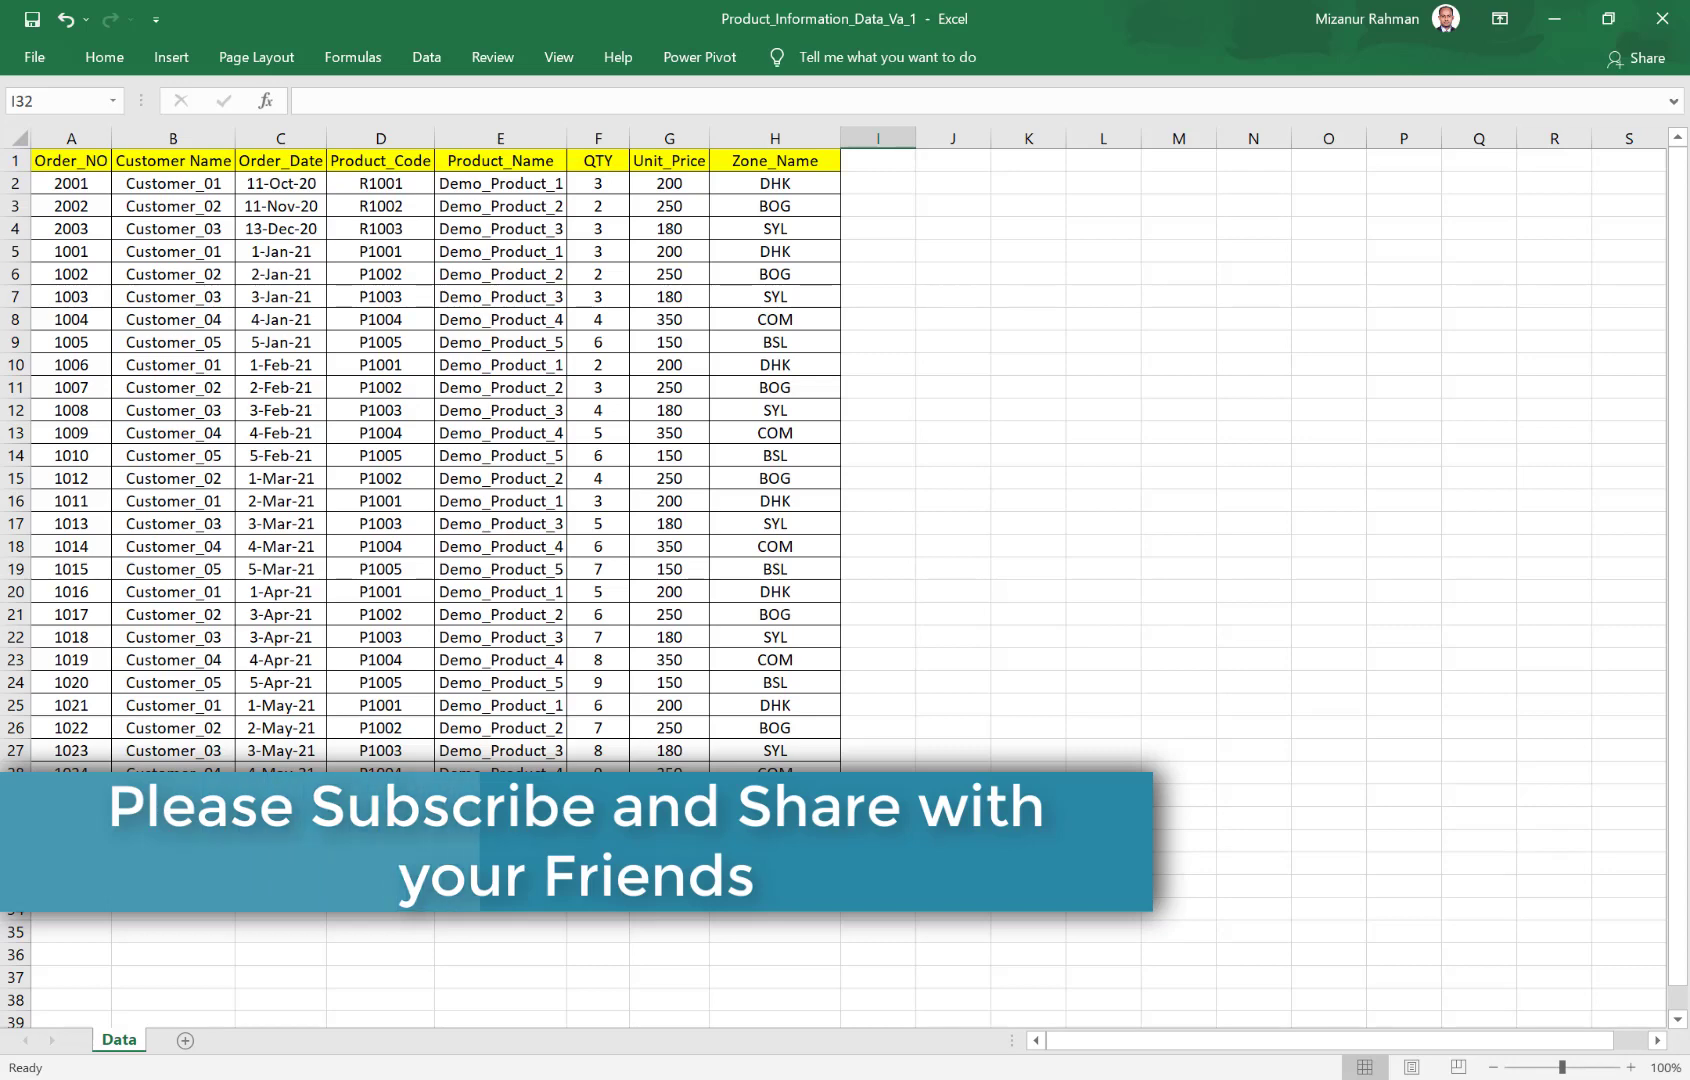
drag(1008, 480, 965, 741)
drag(892, 566, 898, 765)
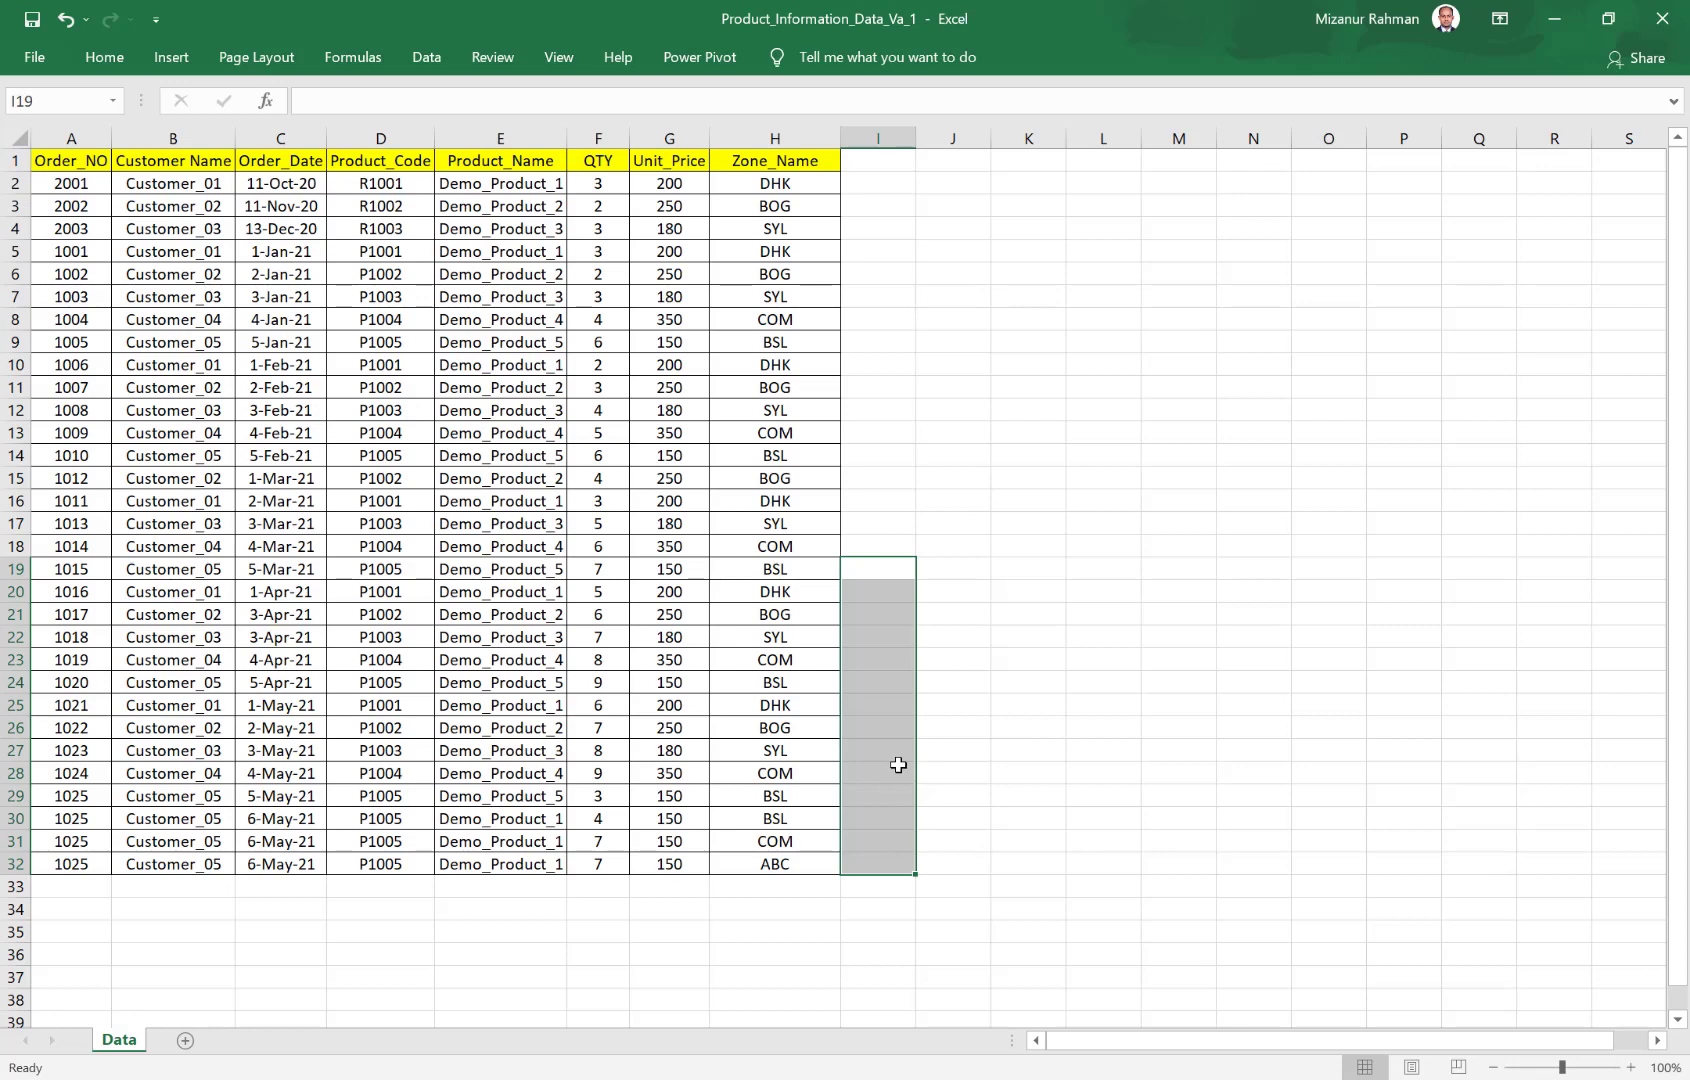